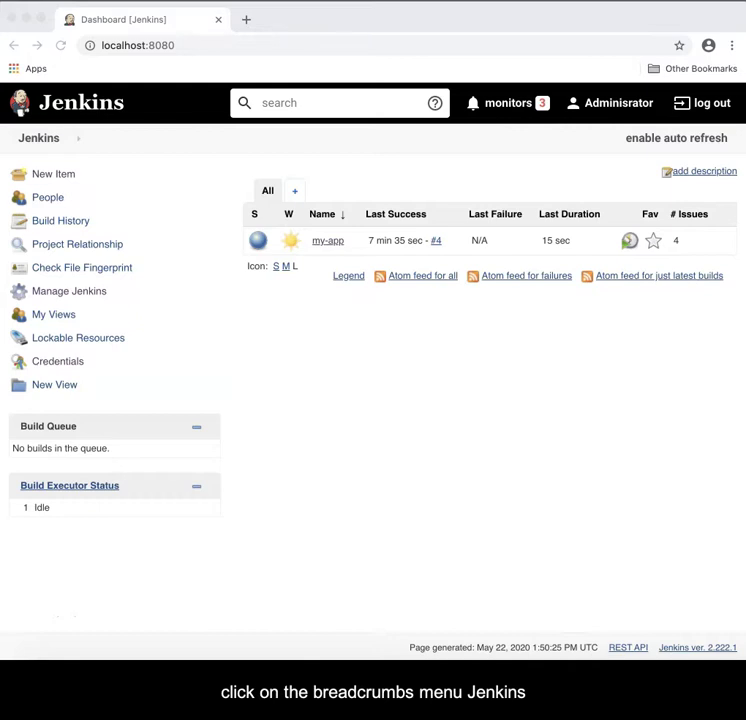
Open the New Item page from the Jenkins breadcrumb menu
click(65, 138)
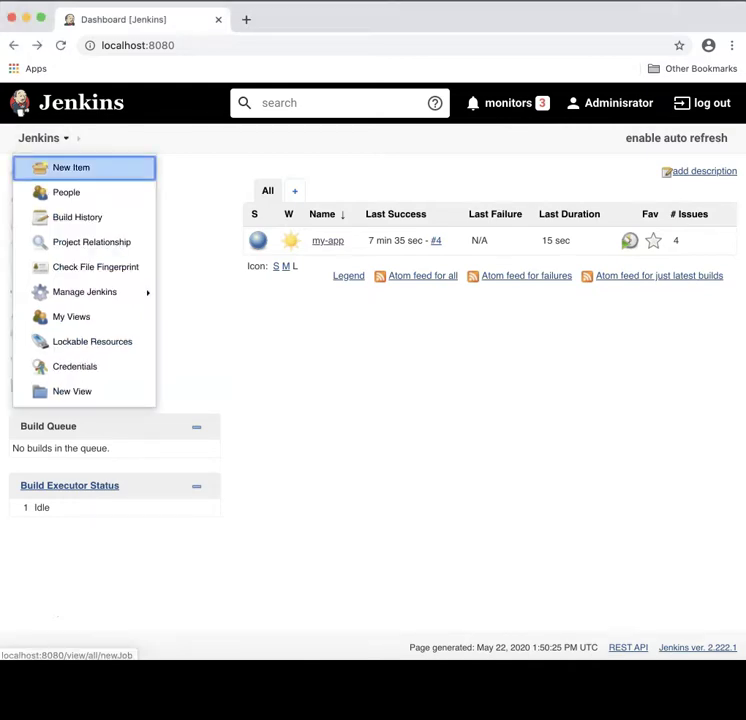
click(60, 167)
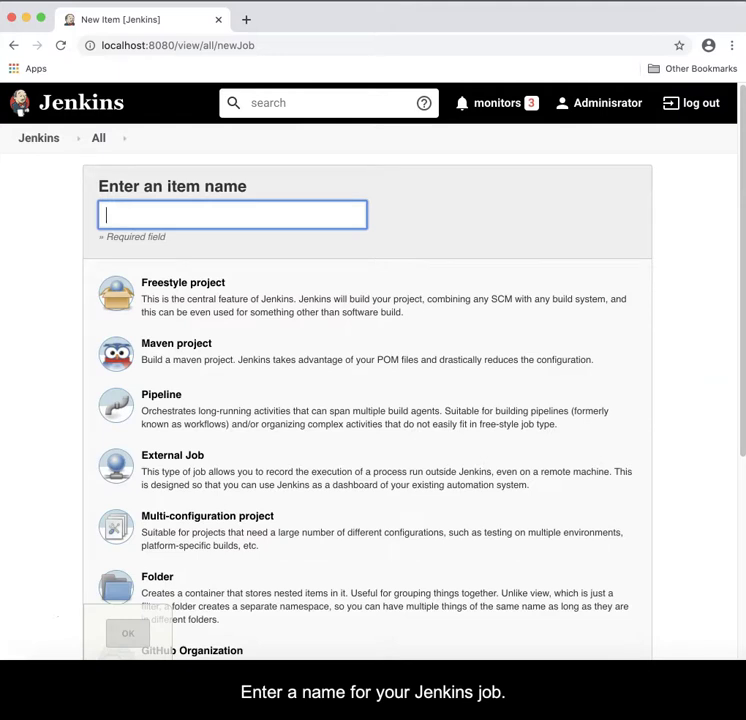
Create a freestyle project named java-app
text(java-app)
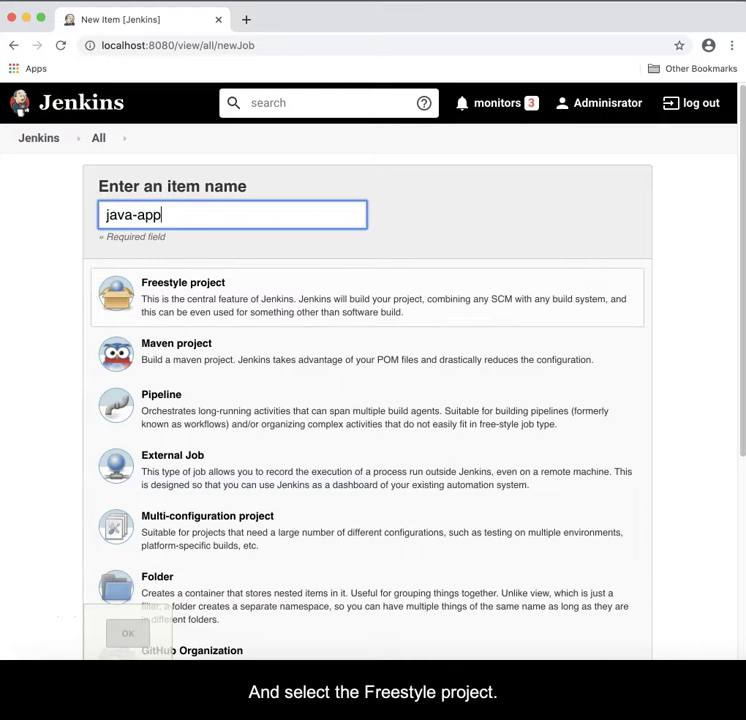
click(368, 297)
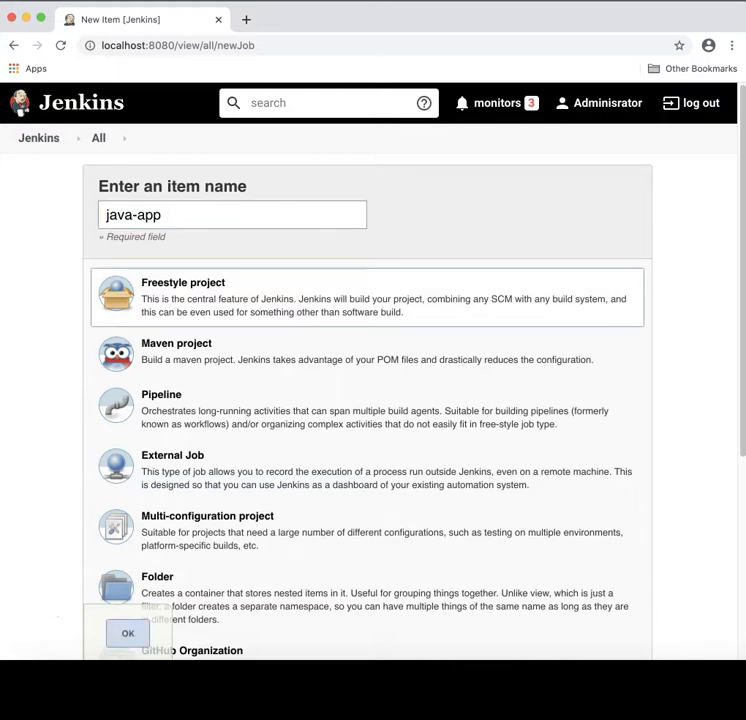
click(128, 633)
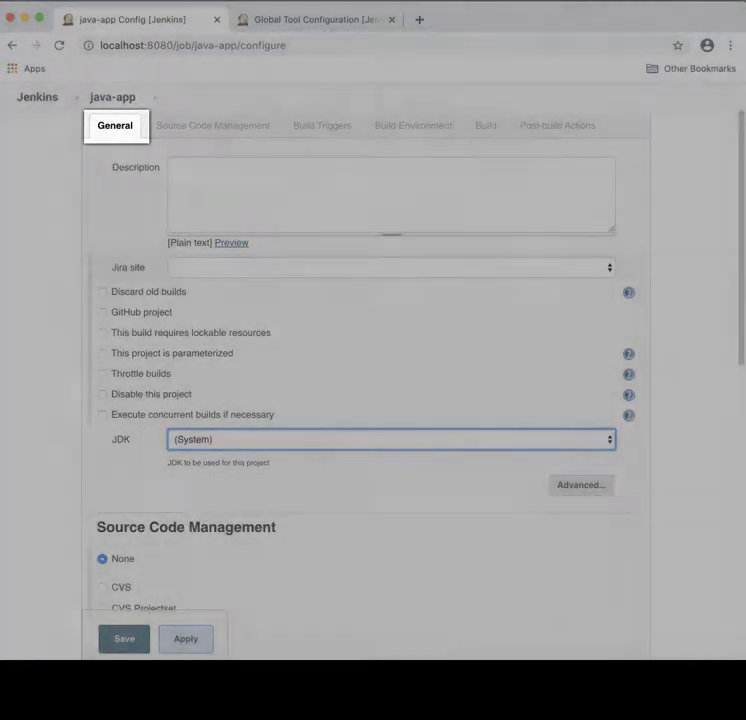
Set the job's JDK to java8, checking the java8 and java9 installations in Global Tool Configuration
click(391, 440)
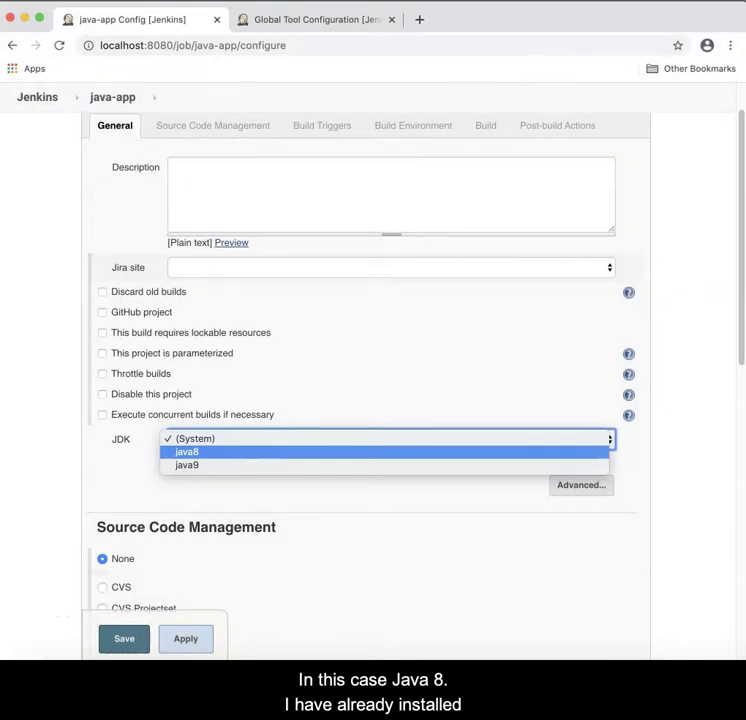
key(Return)
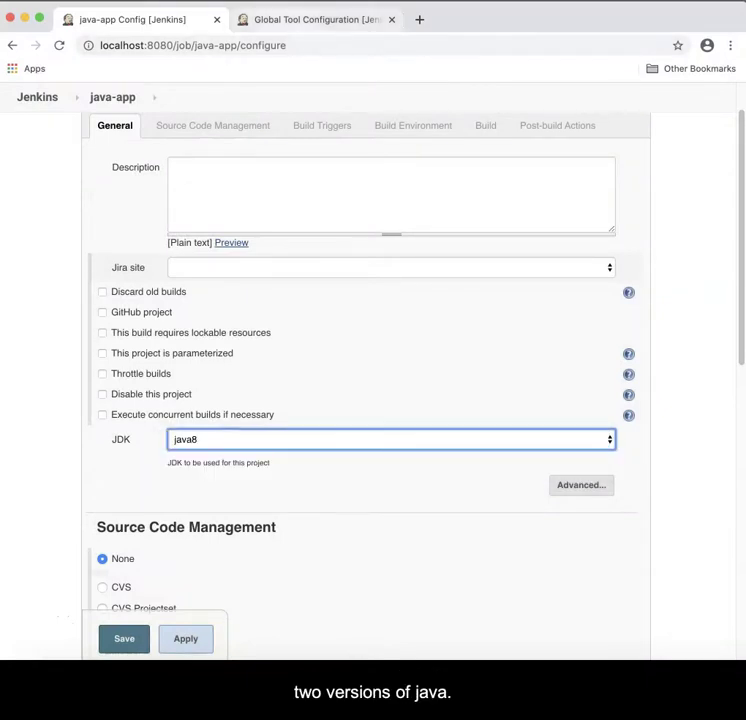
click(310, 19)
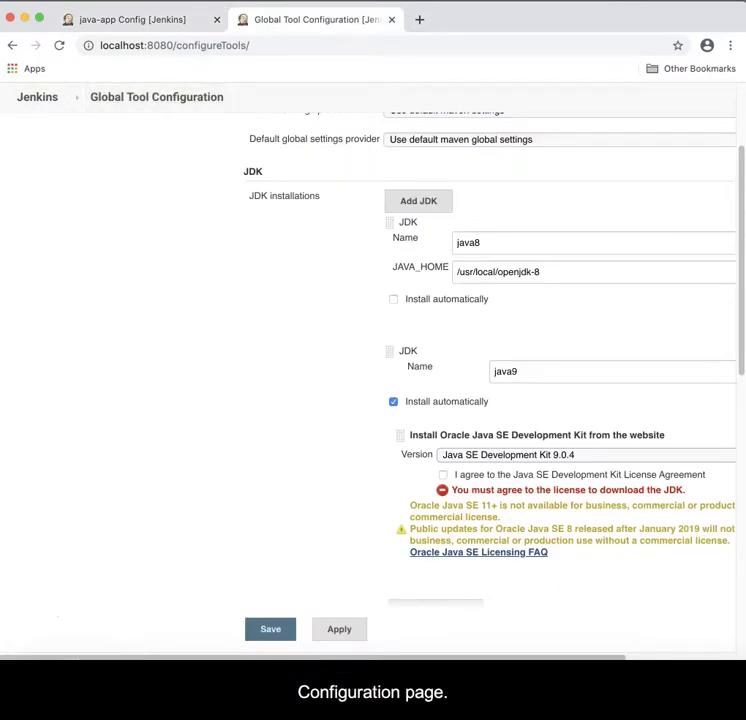
double_click(468, 243)
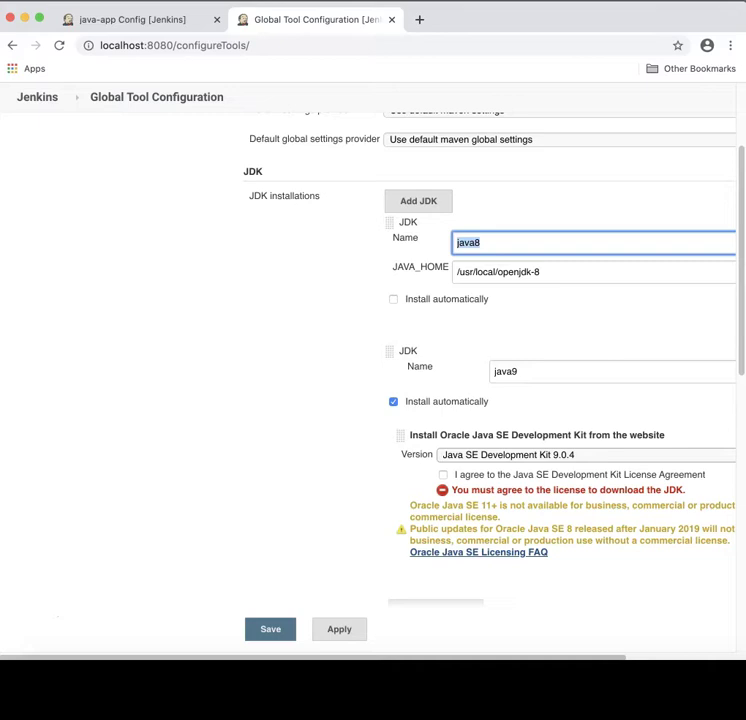
double_click(506, 372)
click(142, 19)
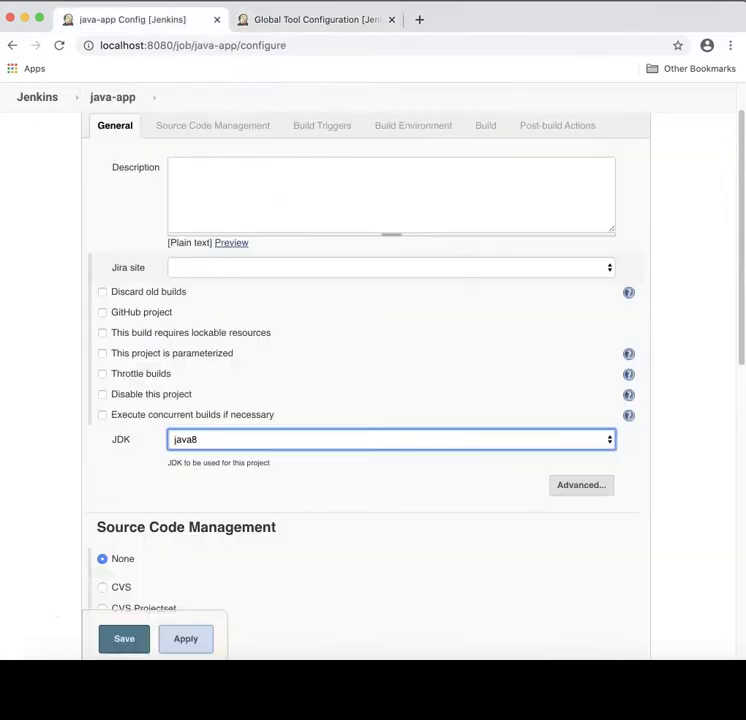
scroll(366, 386, down, 3)
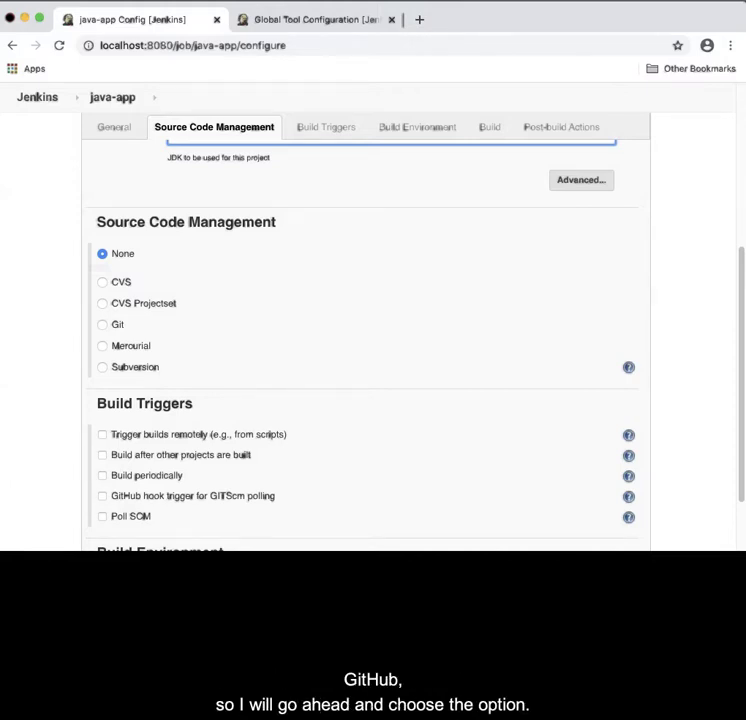
Select Git and paste the demo-javaapp.git SSH URL, which reports a connection error
click(102, 325)
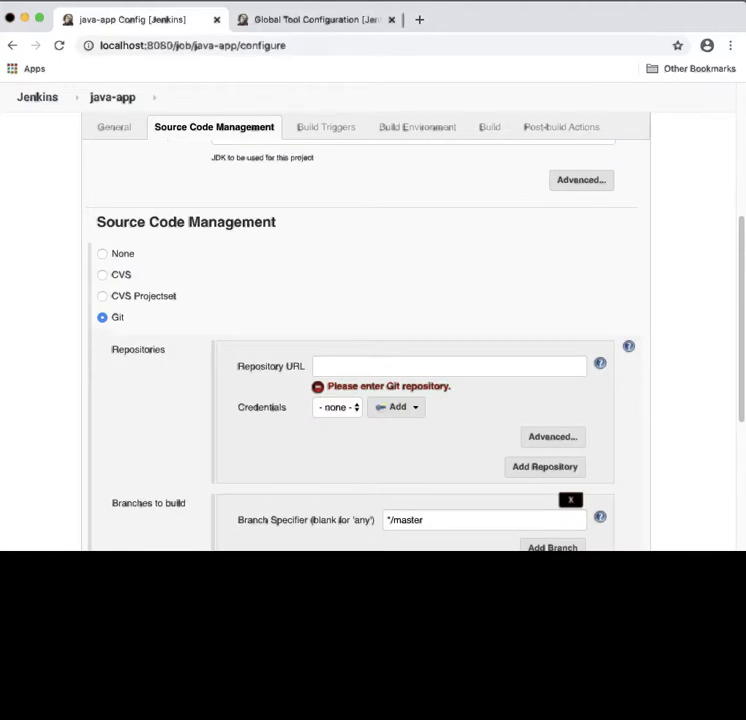
click(449, 366)
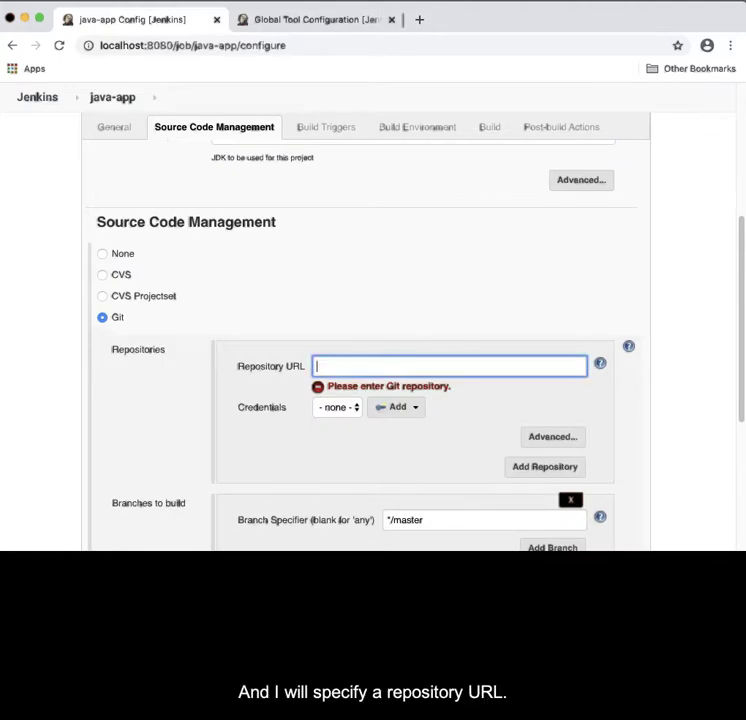
key(super+v)
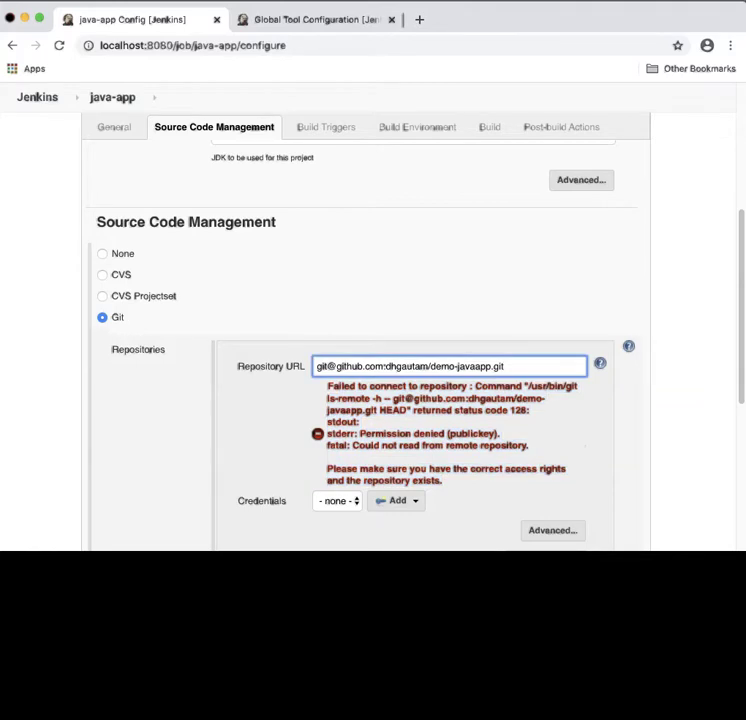
drag(327, 386, 442, 480)
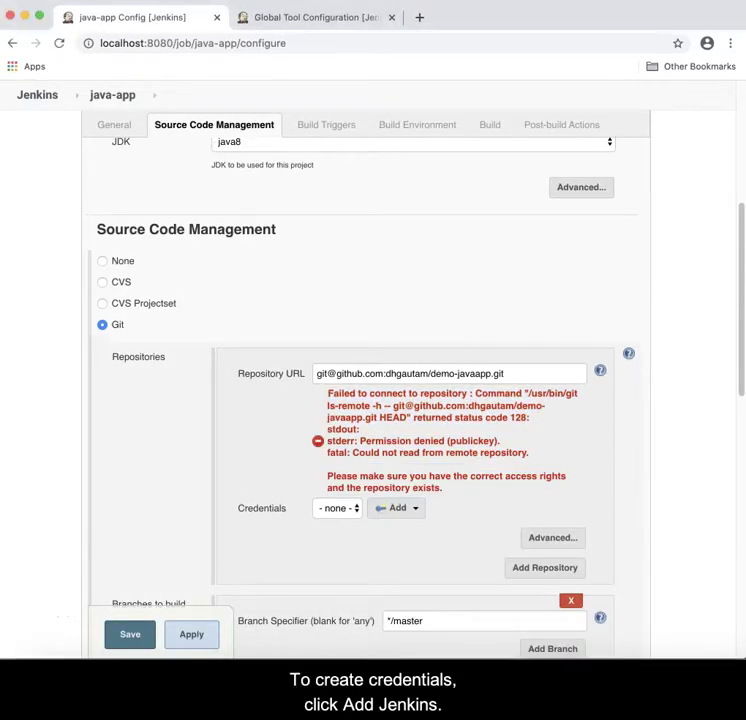
Add a Jenkins SSH Username with private key credential with ID scm-repo
click(397, 508)
click(408, 531)
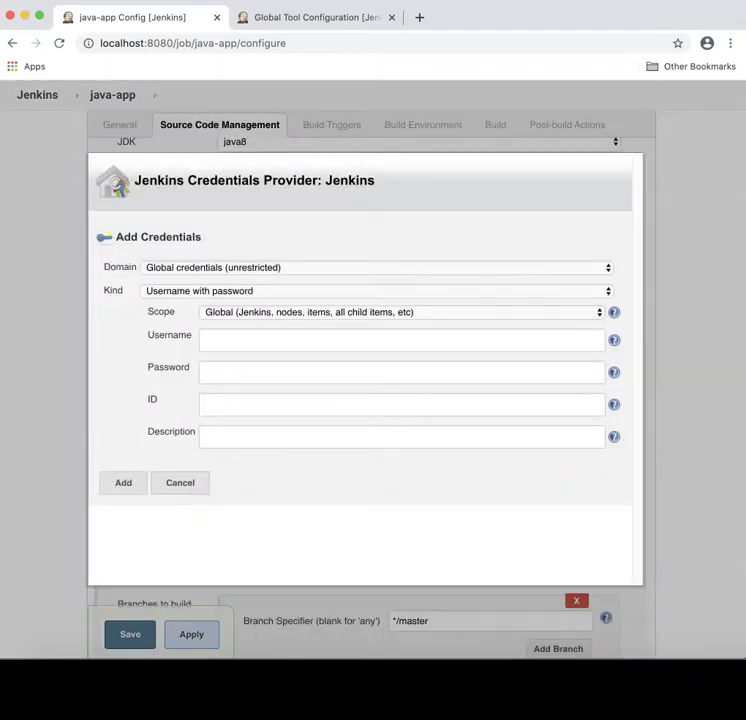
click(376, 291)
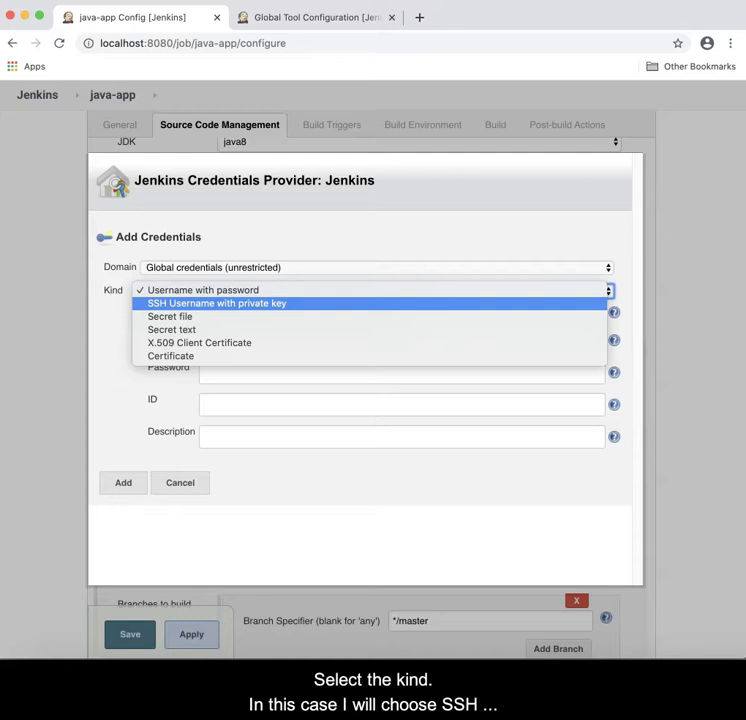
click(217, 304)
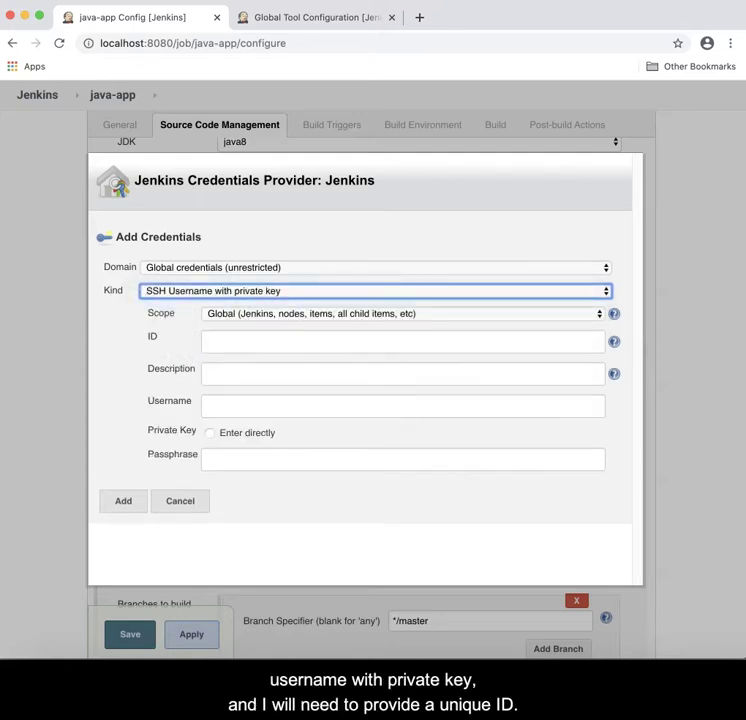
click(260, 342)
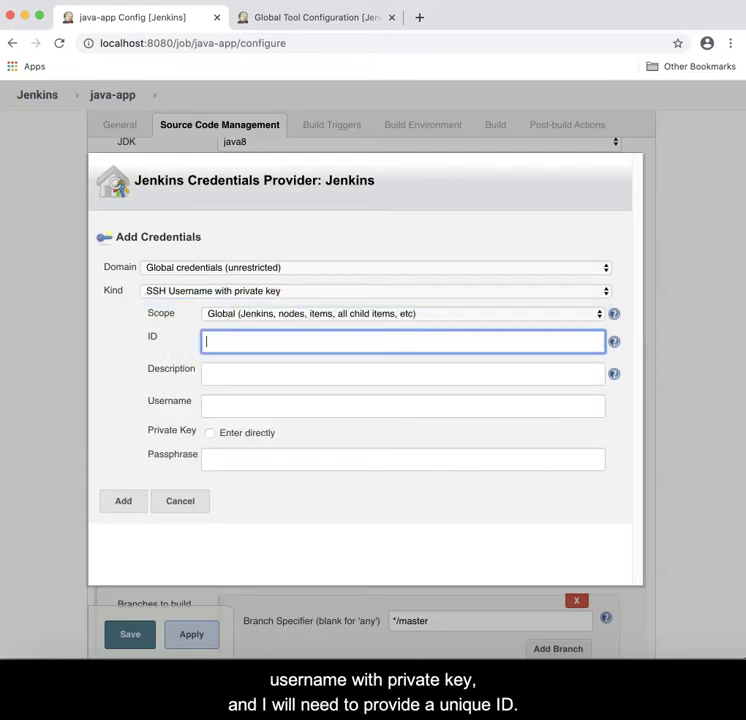
text(sc)
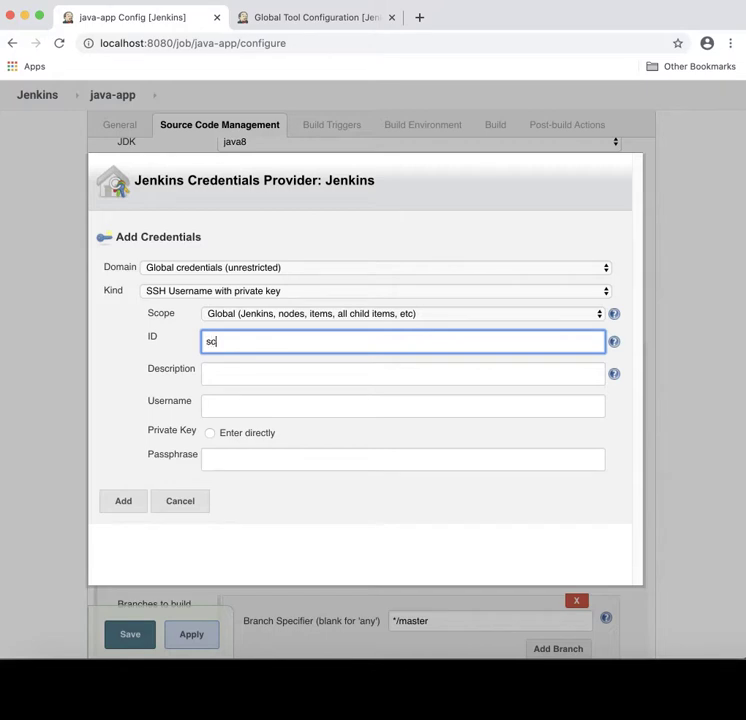
text(m-re)
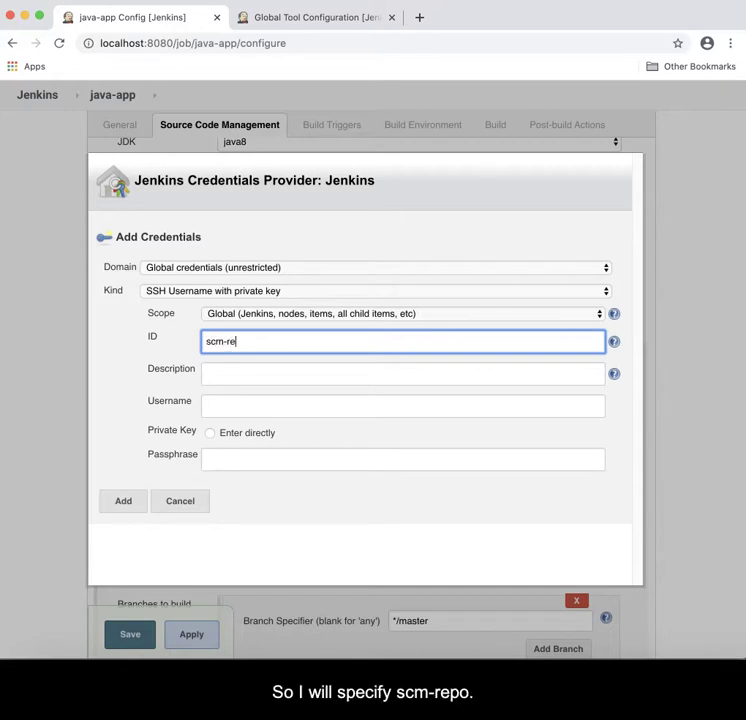
text(po)
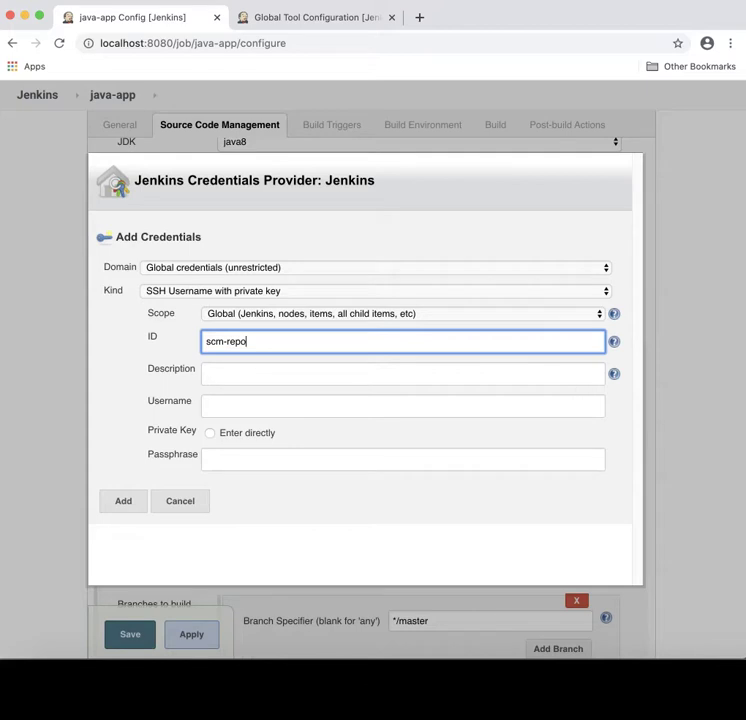
Describe it as 'Git repo credentials', enter the username and private key, save, and select it for the repository
key(Tab)
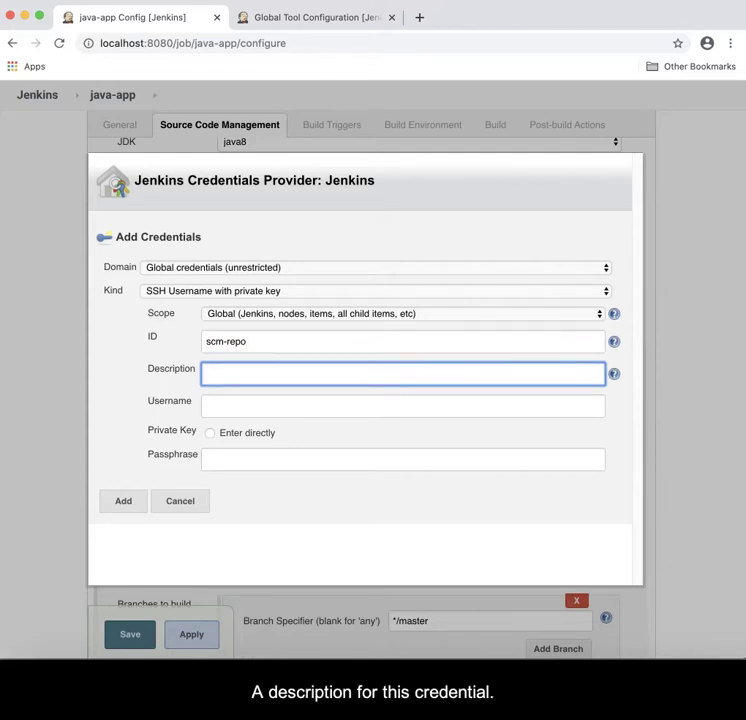
text(Git re)
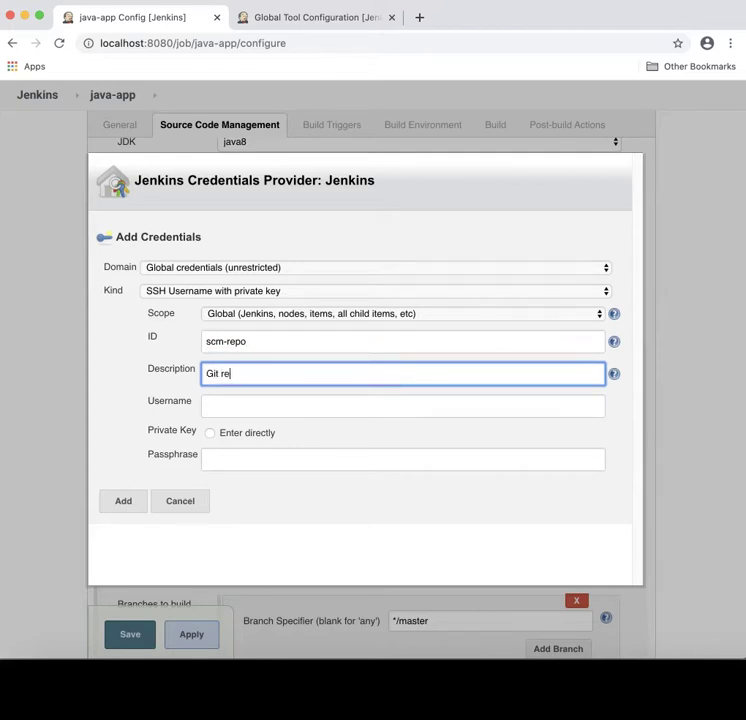
text(po credentials)
key(Tab)
text(dhga)
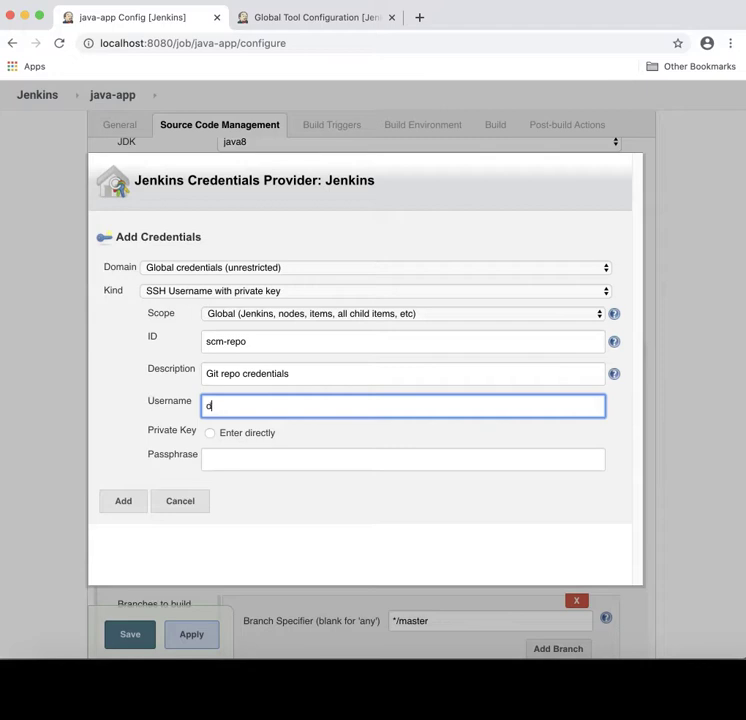
text(utam)
click(210, 433)
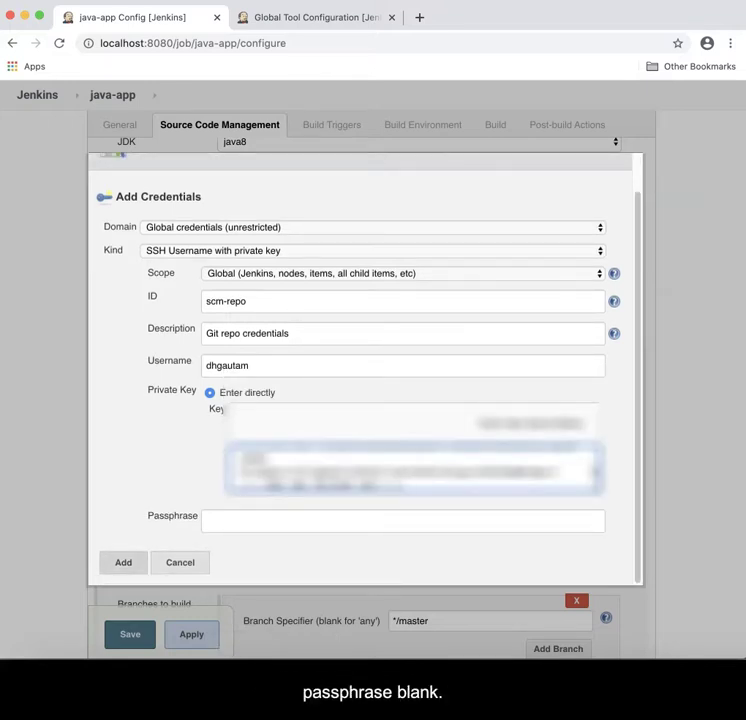
click(123, 563)
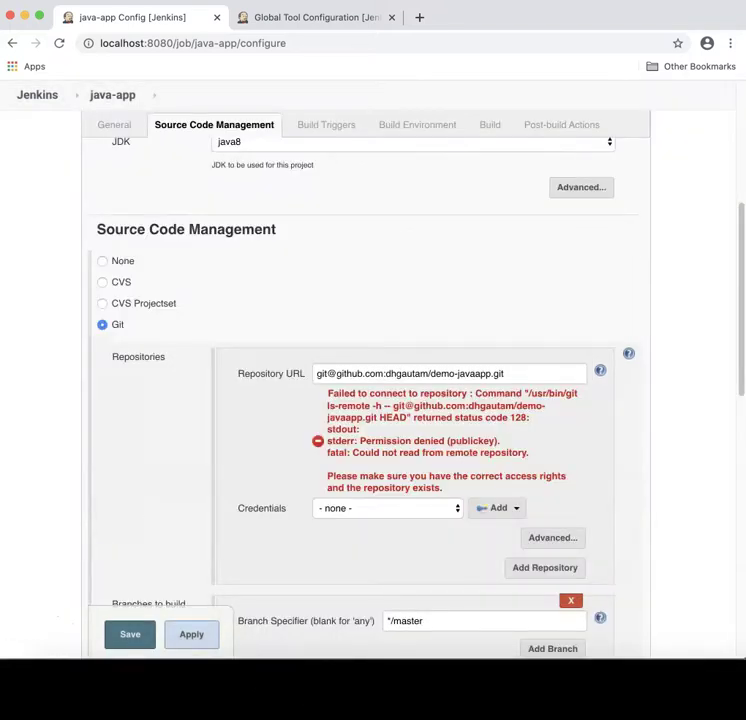
click(388, 508)
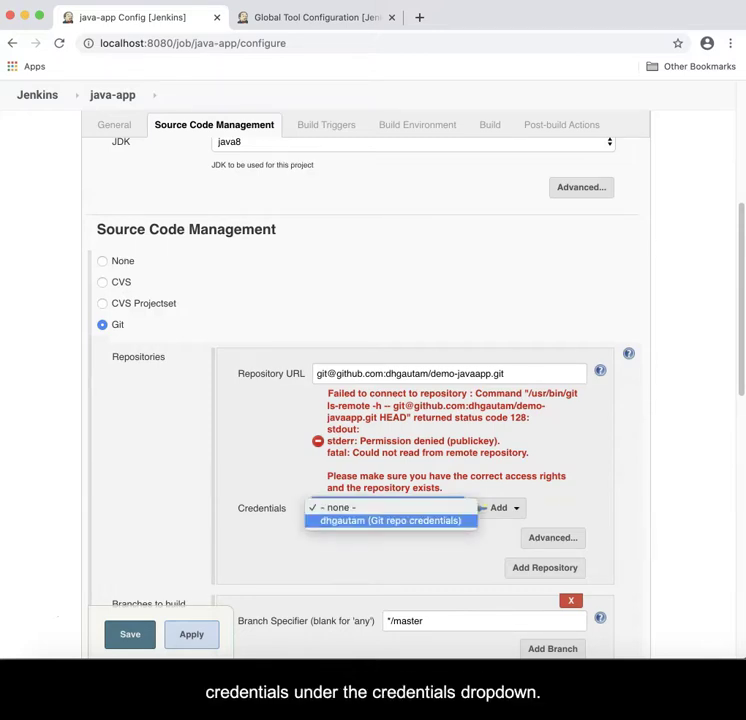
click(390, 521)
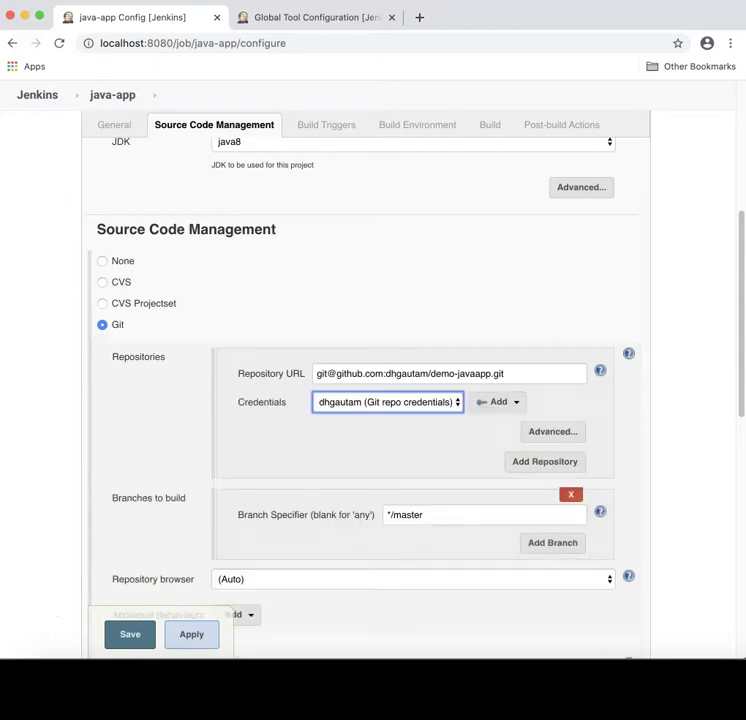
Enable Build periodically with schedule H/15 * * * * and review the computed run times
scroll(370, 400, down, 3)
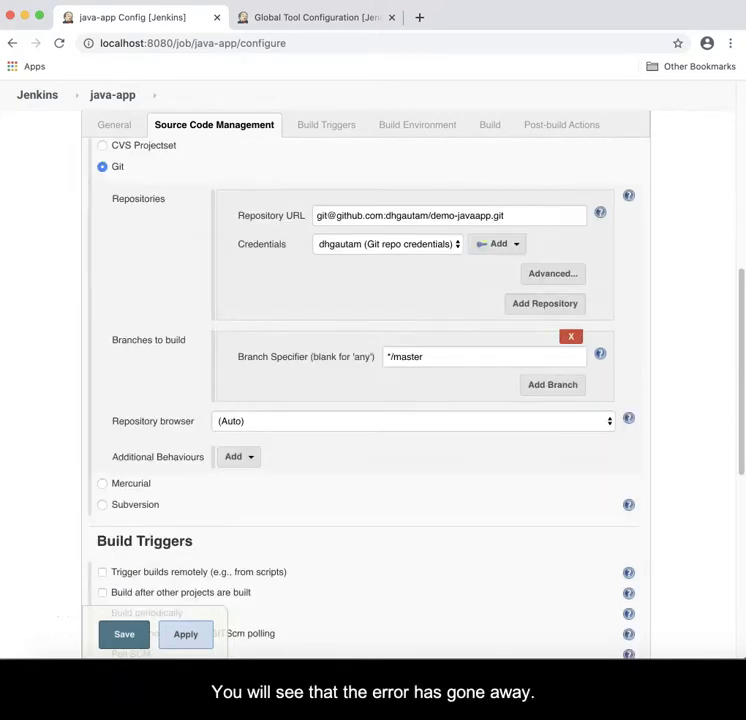
scroll(370, 400, down, 5)
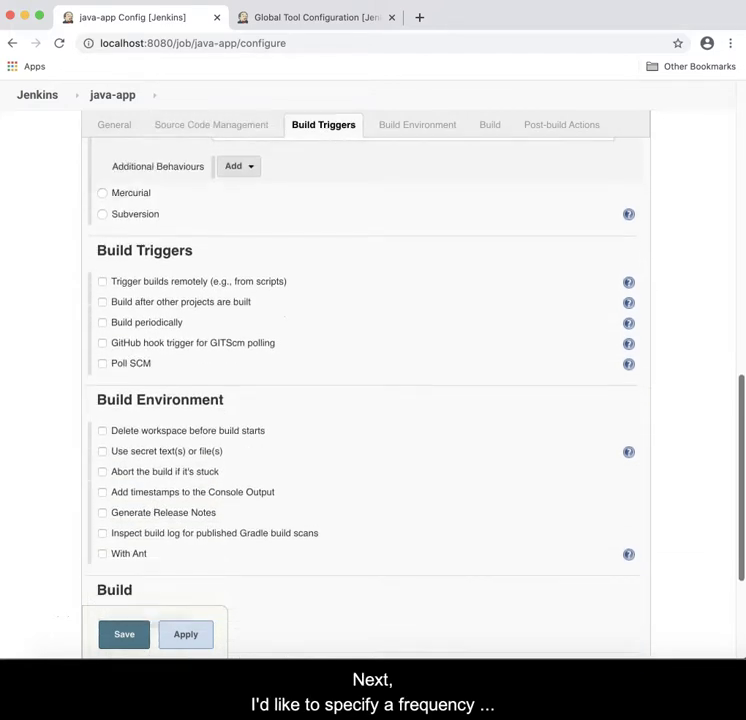
scroll(365, 400, down, 1)
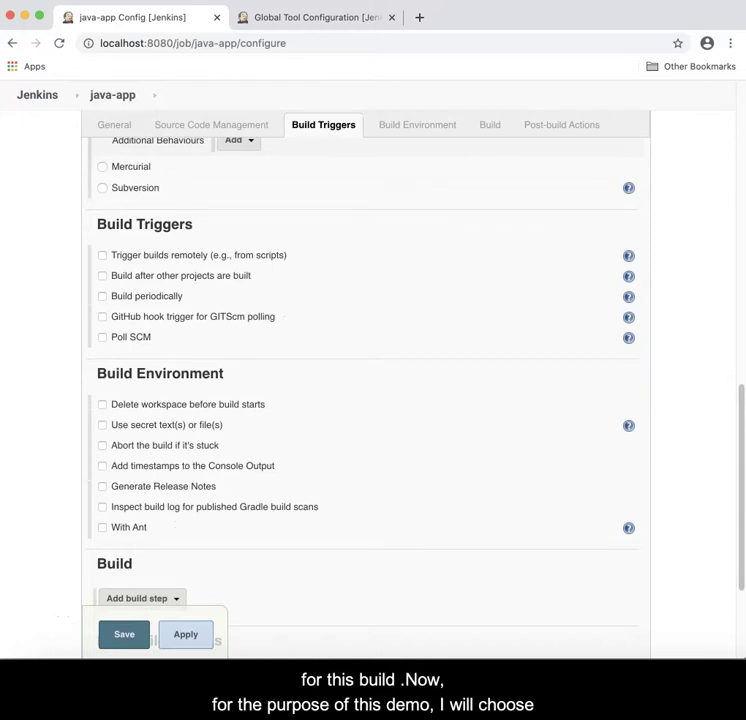
click(102, 296)
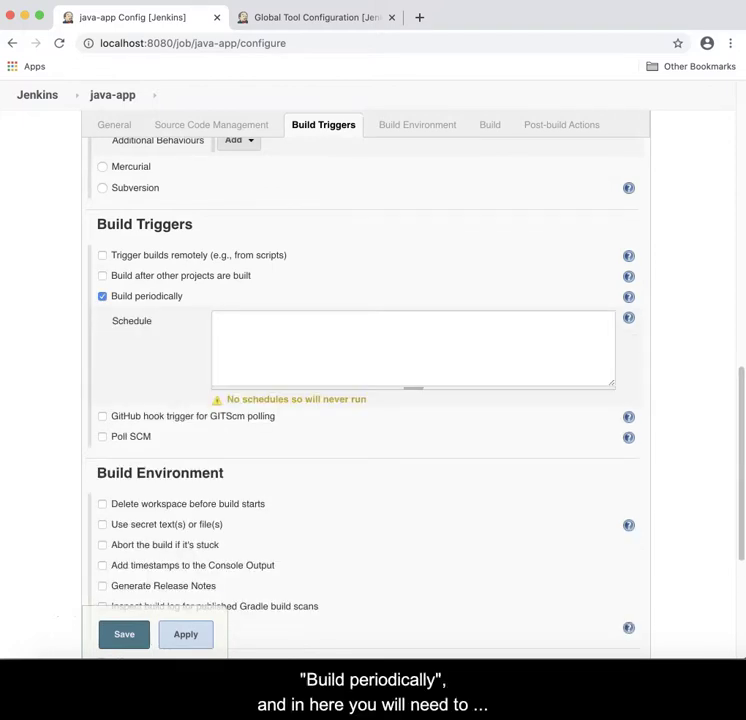
click(217, 321)
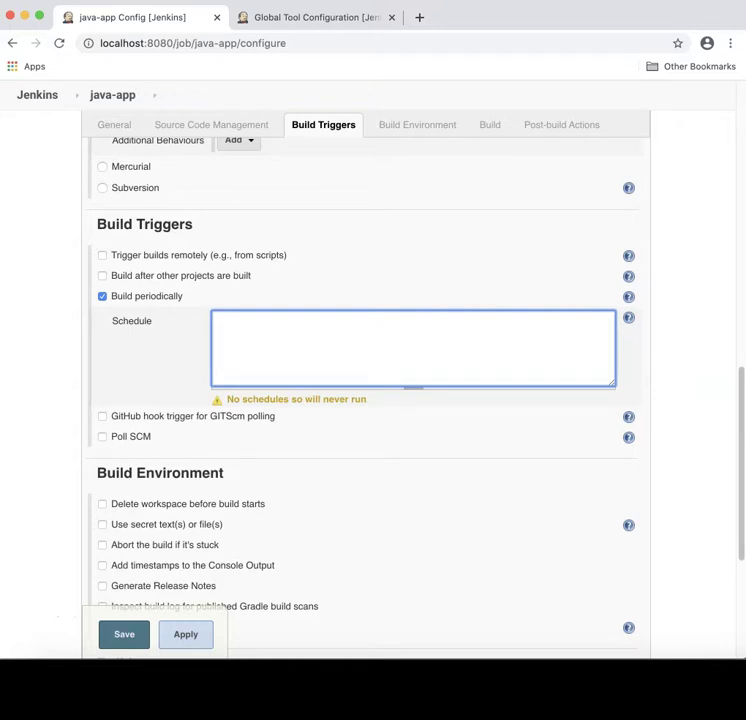
text(H/15 * * * *)
key(Tab)
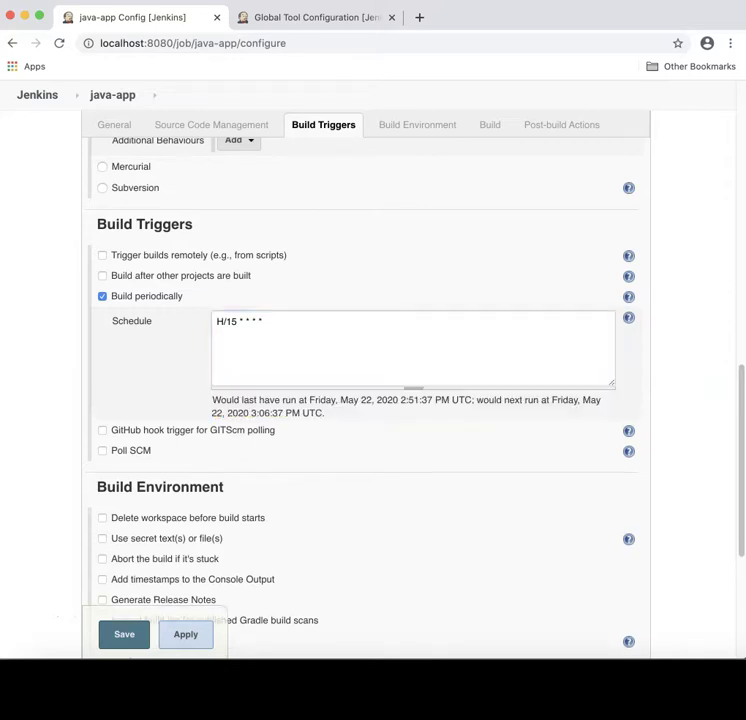
drag(212, 400, 328, 414)
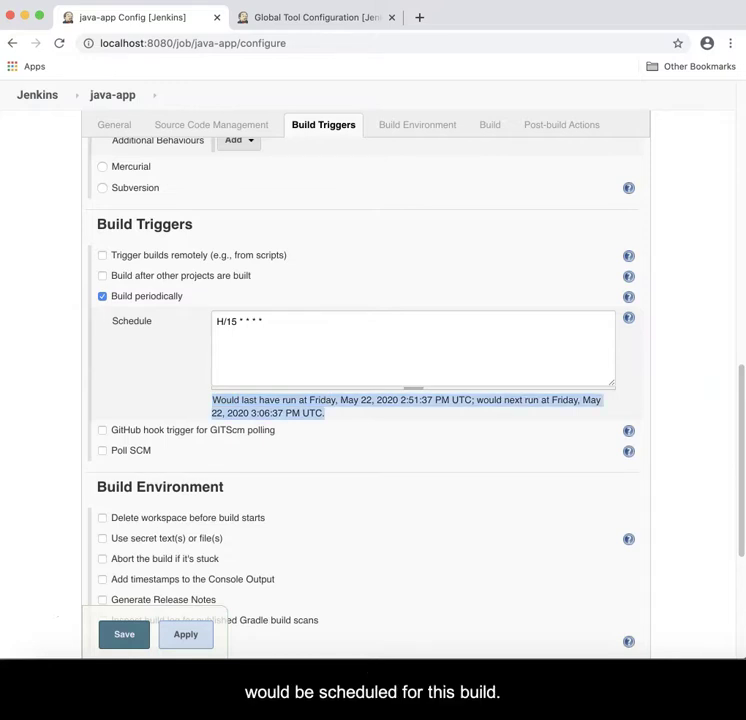
scroll(370, 400, down, 3)
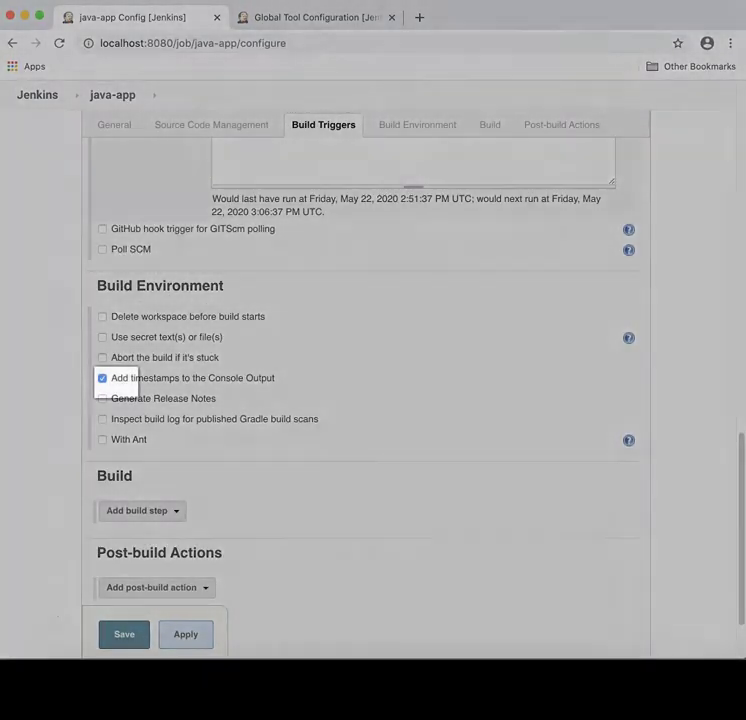
Add an Invoke top-level Maven targets step: maven3, goals clean verify site, POM java-demo-app/pom.xml
scroll(366, 384, down, 2)
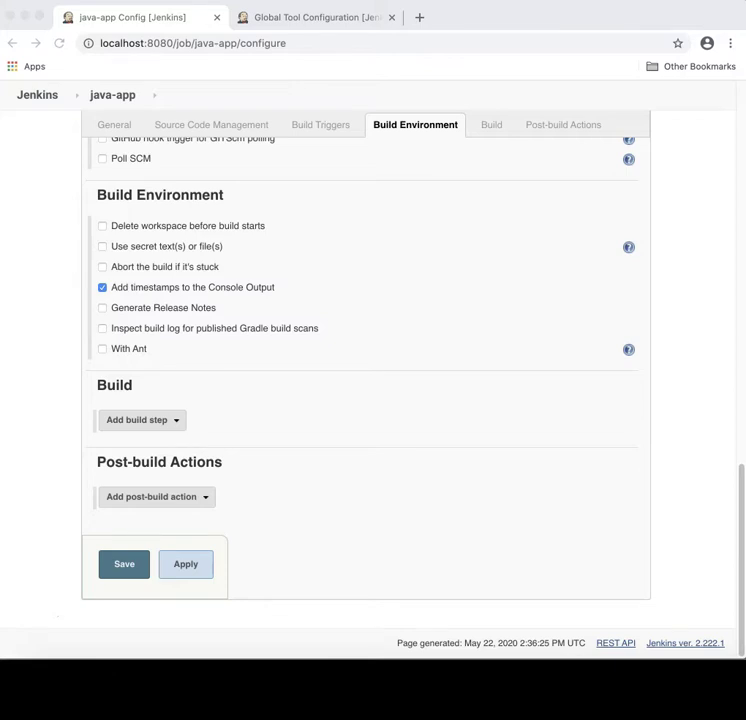
click(141, 420)
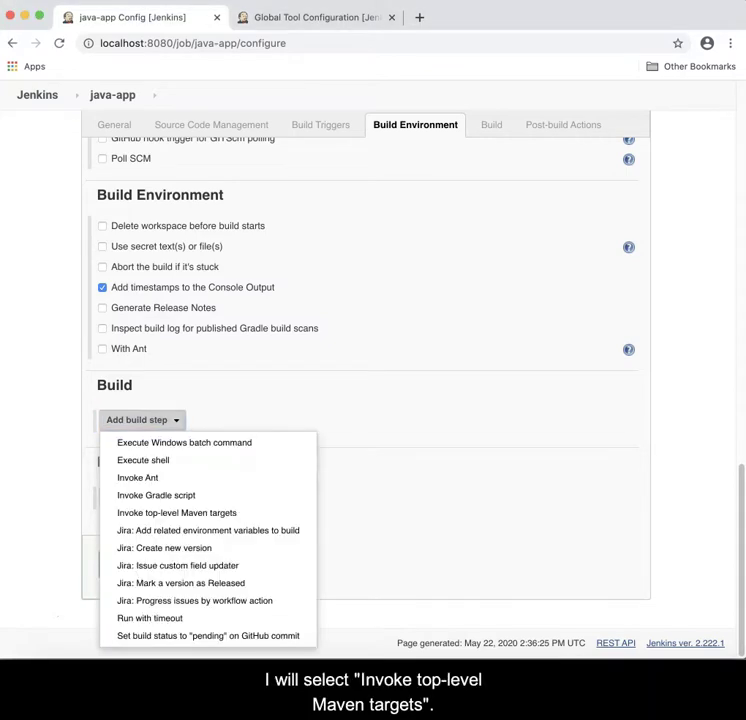
key(Return)
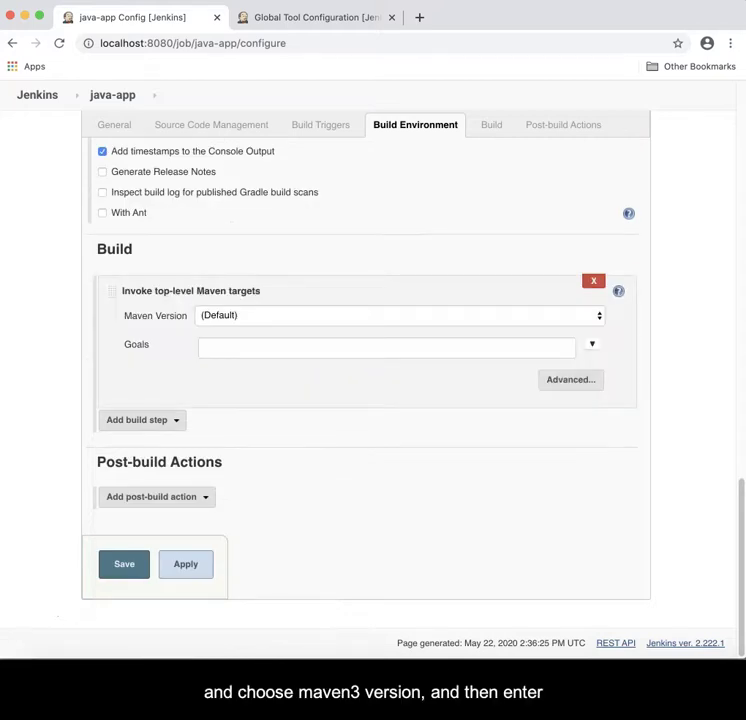
click(399, 316)
click(399, 327)
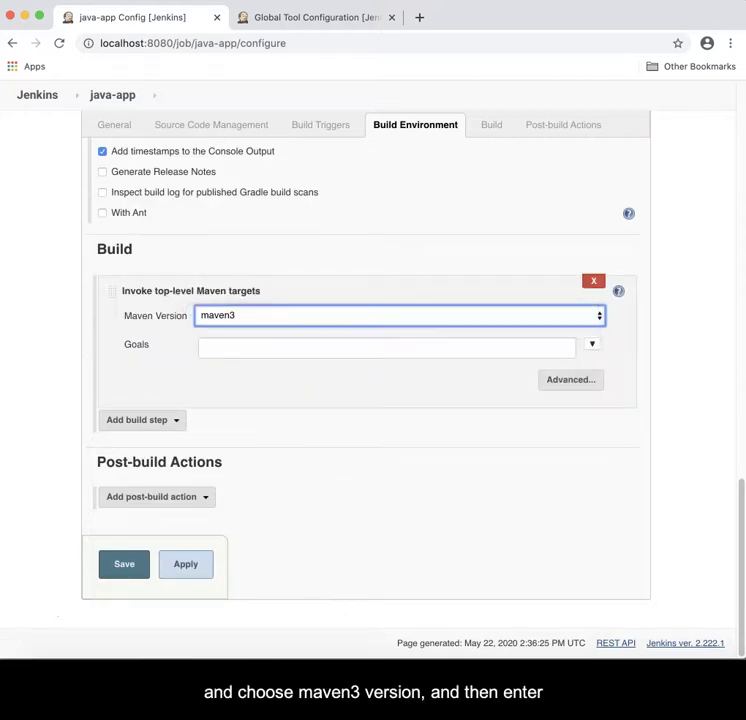
click(386, 347)
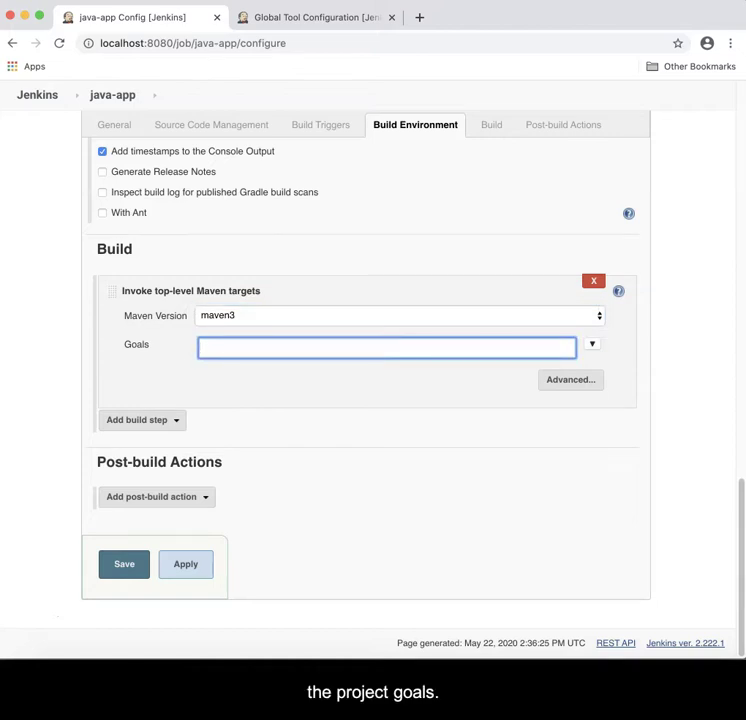
text(clean verify)
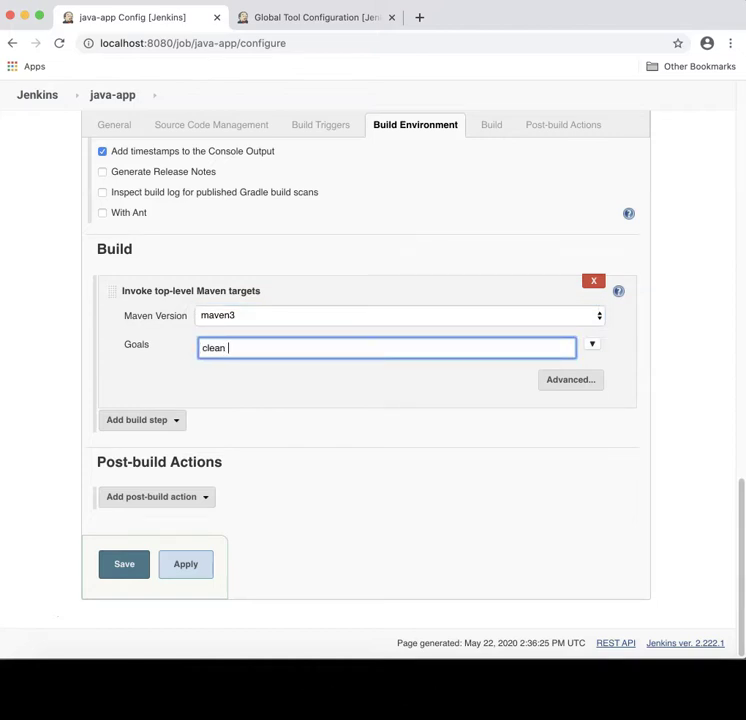
text( site)
click(571, 379)
click(408, 379)
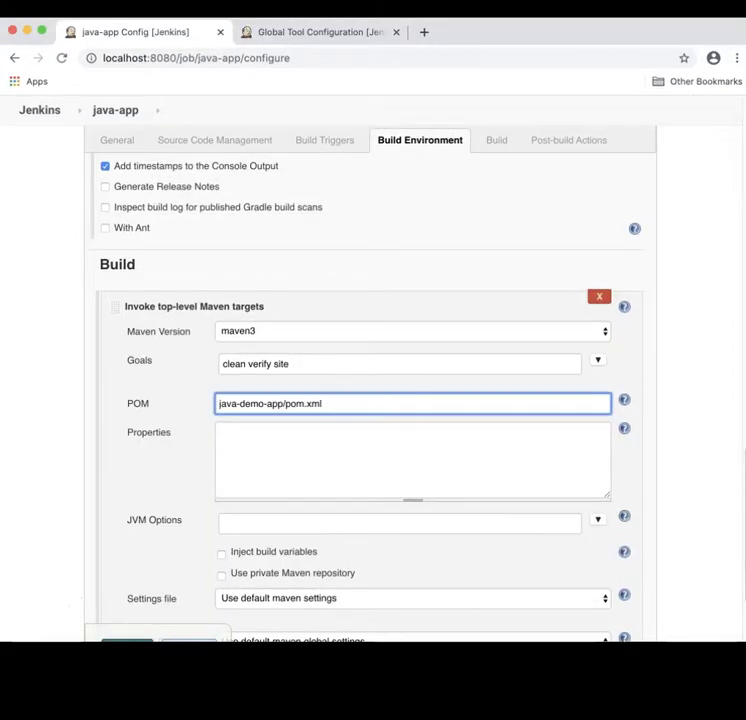
scroll(347, 156, down, 5)
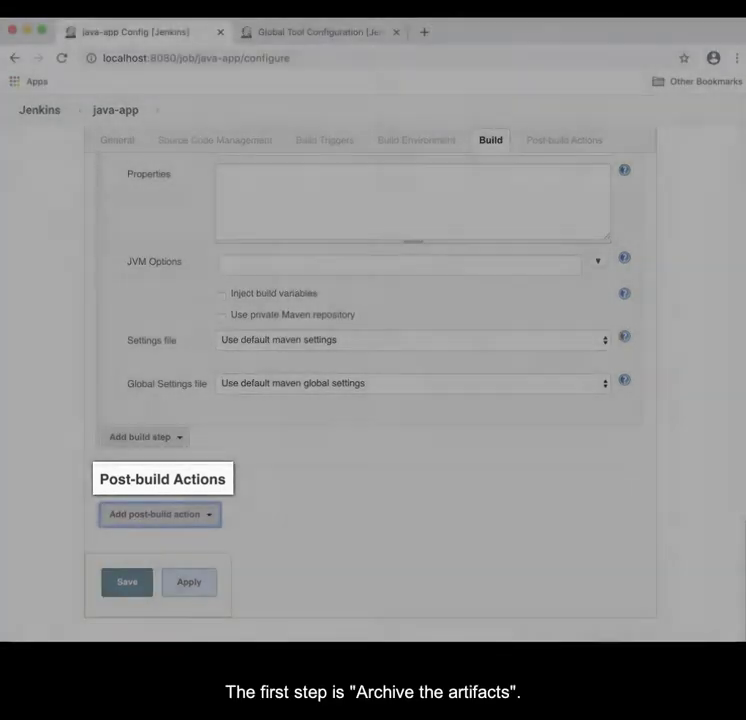
Add an Archive the artifacts action with files **/target/*.jar
click(159, 514)
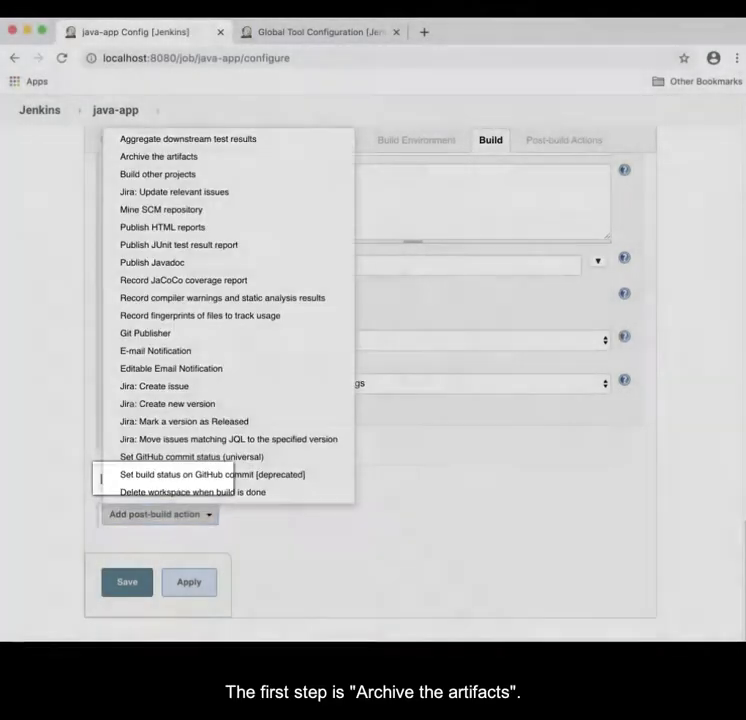
click(159, 156)
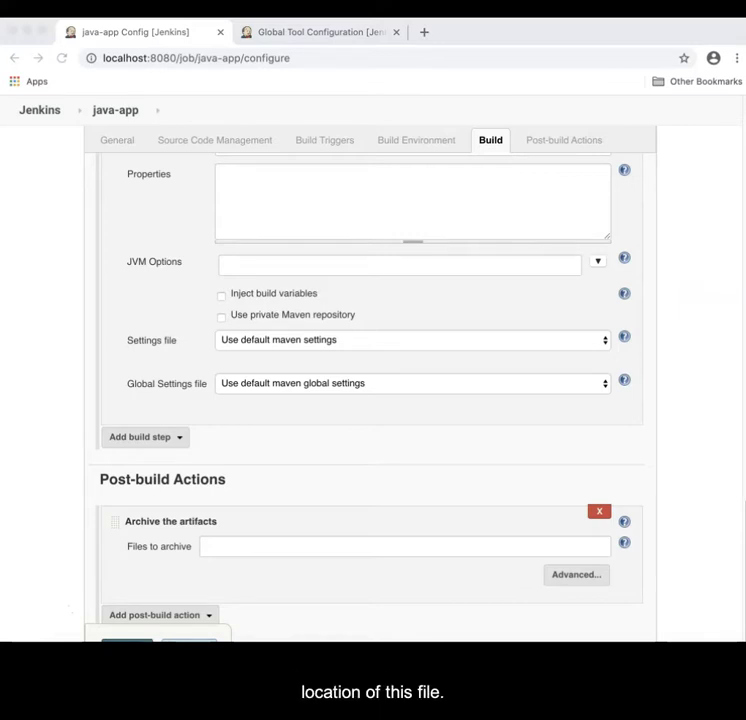
click(404, 547)
text(**/target/*.jar)
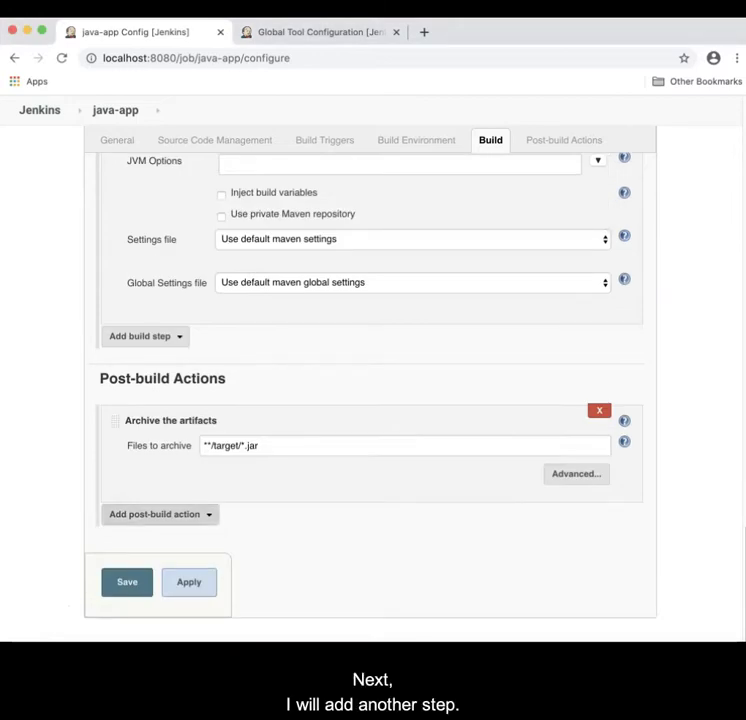
click(158, 514)
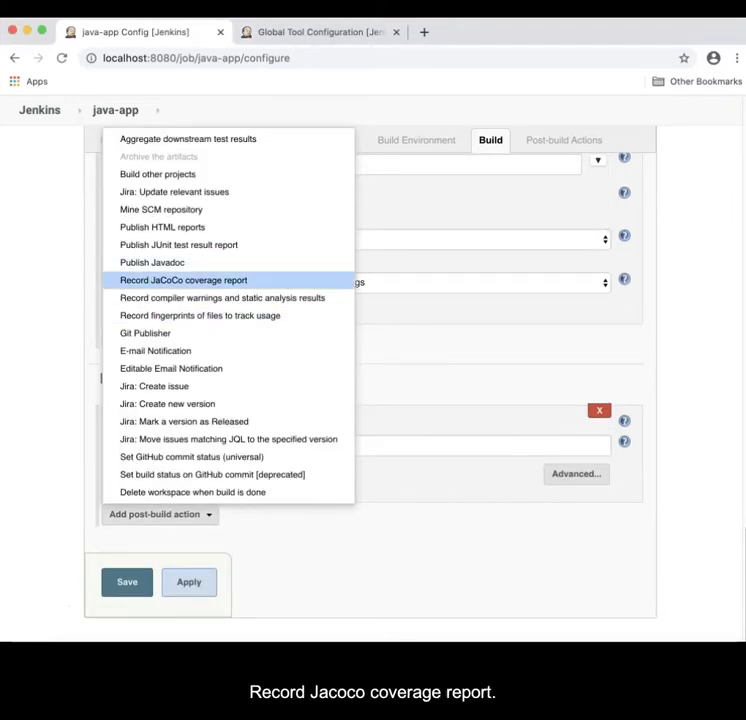
Add a JaCoCo coverage report with exec path **/target/**.exec and class inclusions **/*.class
click(183, 280)
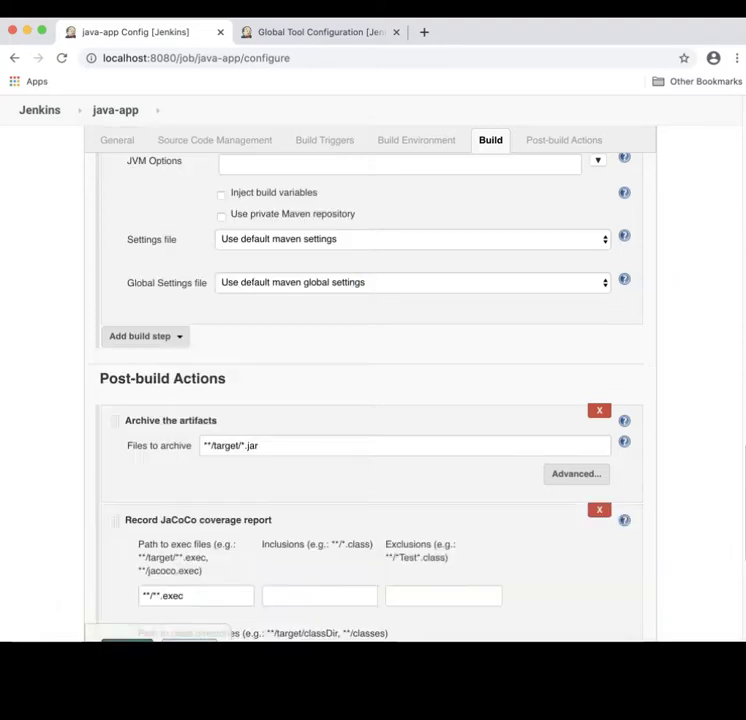
scroll(347, 223, down, 5)
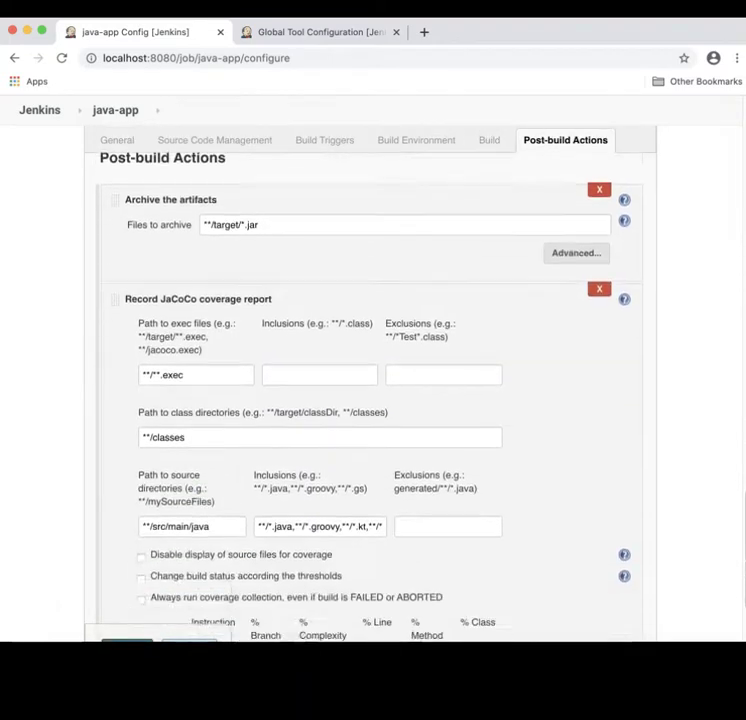
scroll(370, 385, down, 1)
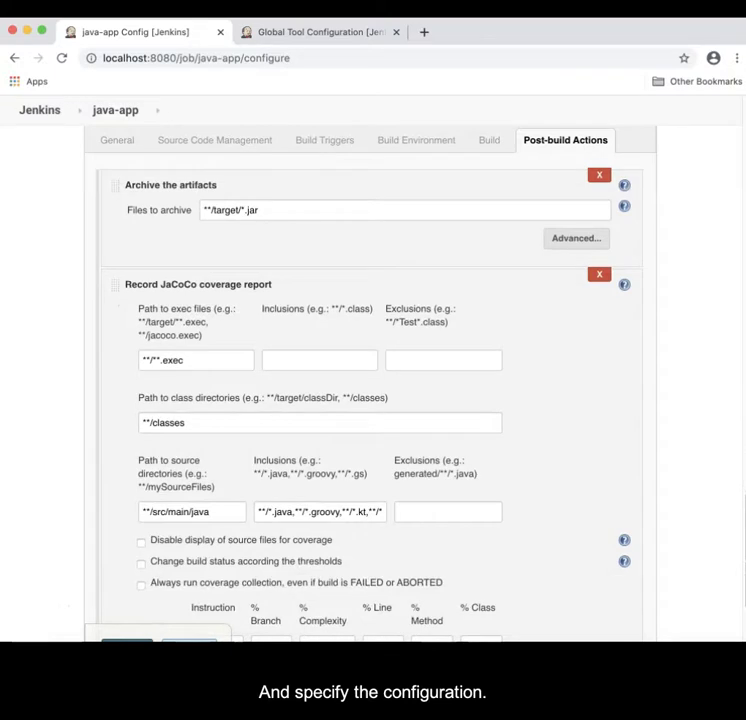
click(196, 360)
key(Left)
key(Left)
key(Left)
key(Left)
key(Left)
key(Left)
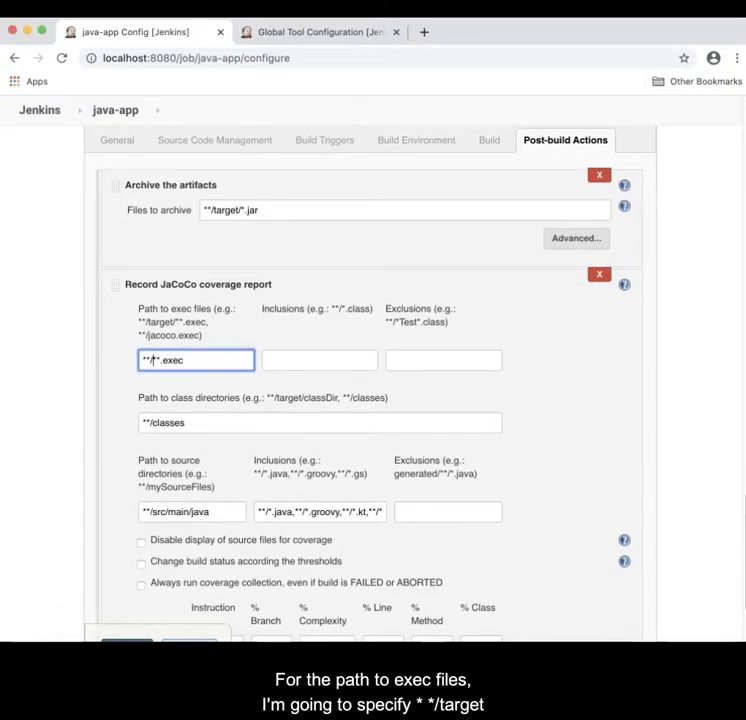
text(target/)
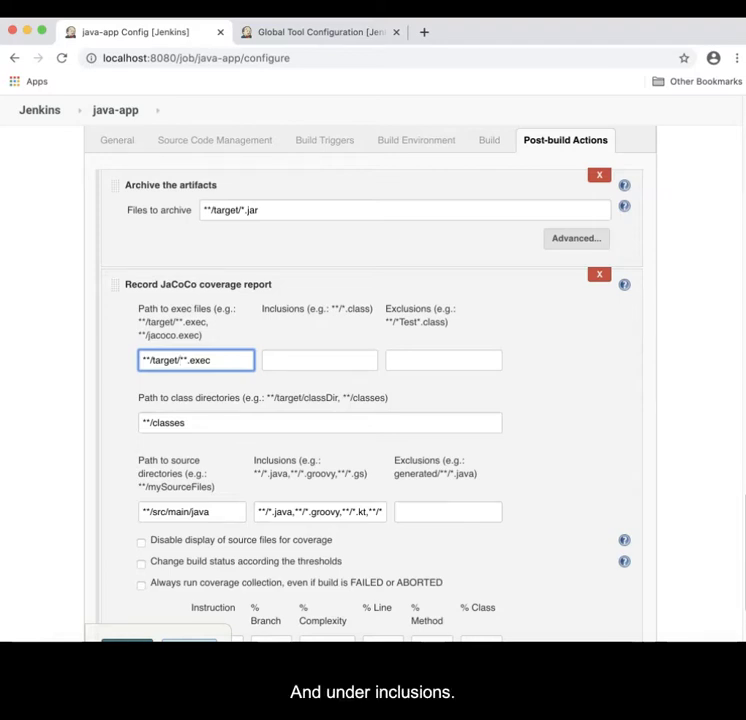
click(320, 360)
text(**)
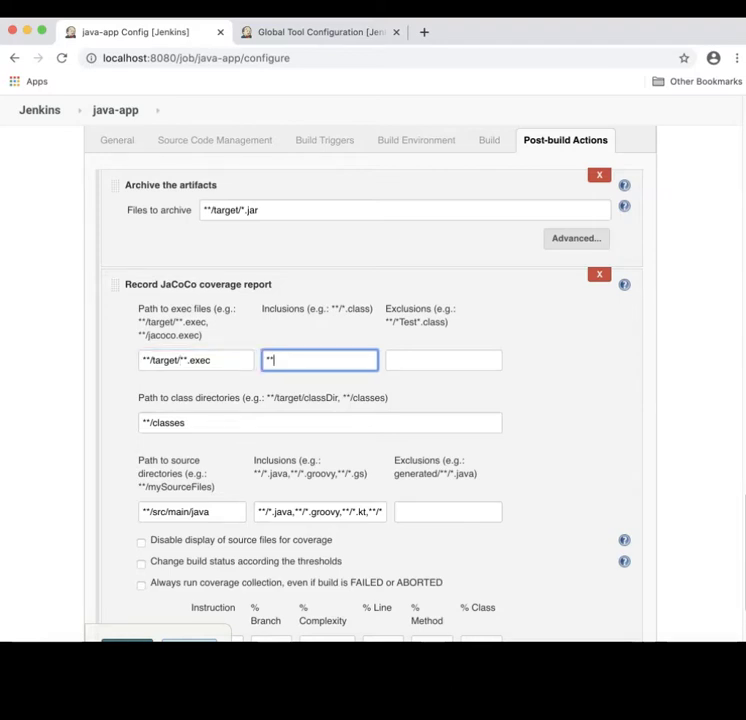
text(/*.class)
Exclude **/*Test*.class, set class directories to **/target, and limit sources to **/*.java
click(443, 360)
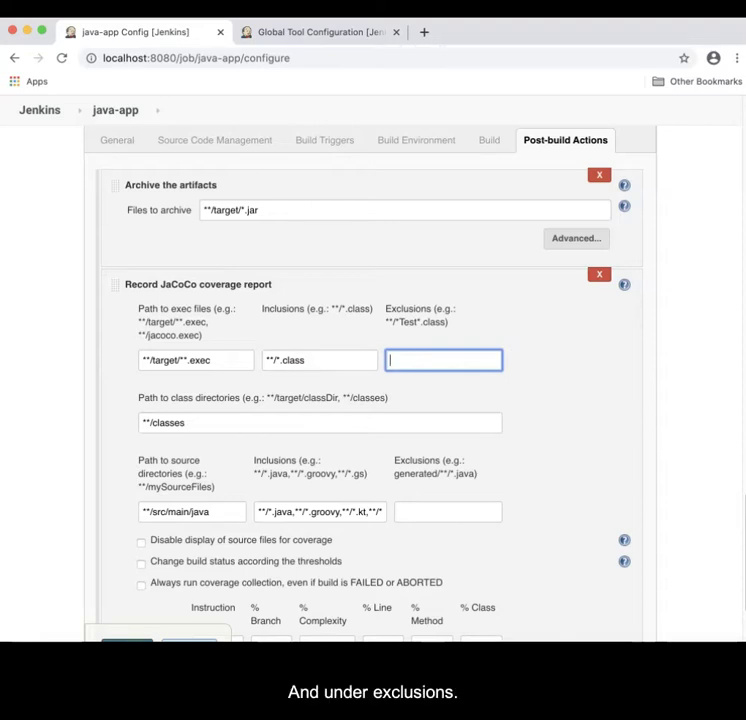
text(**/*Test*.class)
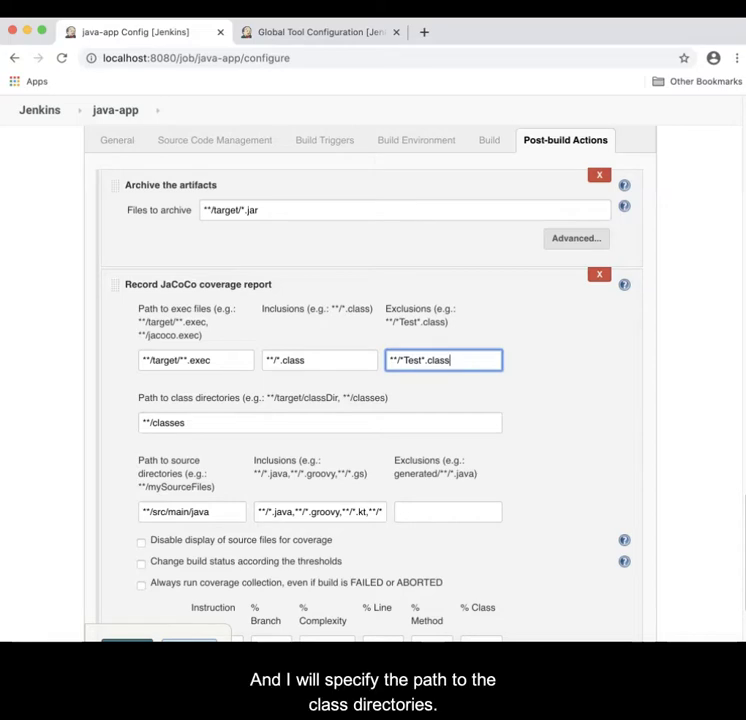
click(187, 423)
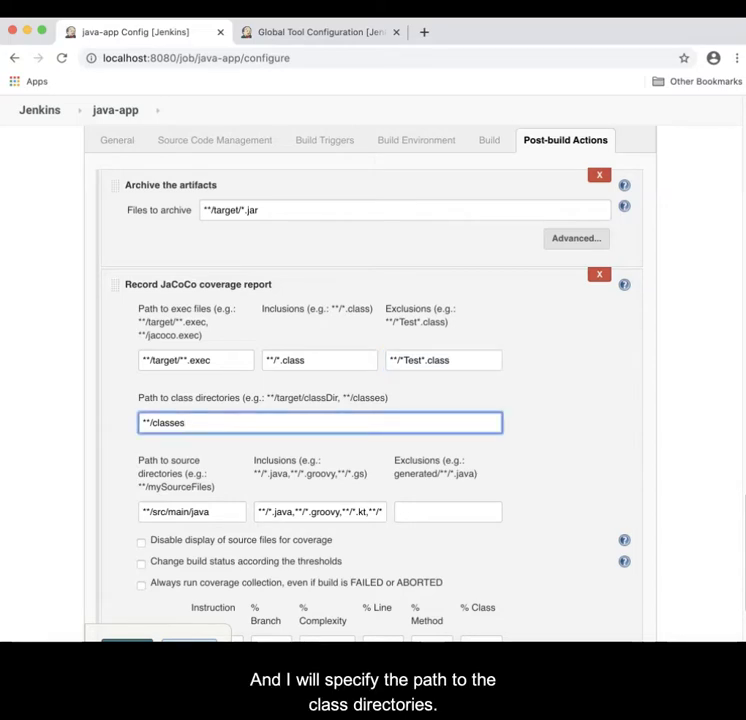
key(BackSpace)
key(BackSpace)
key(BackSpace)
key(BackSpace)
key(BackSpace)
key(BackSpace)
key(BackSpace)
text(target)
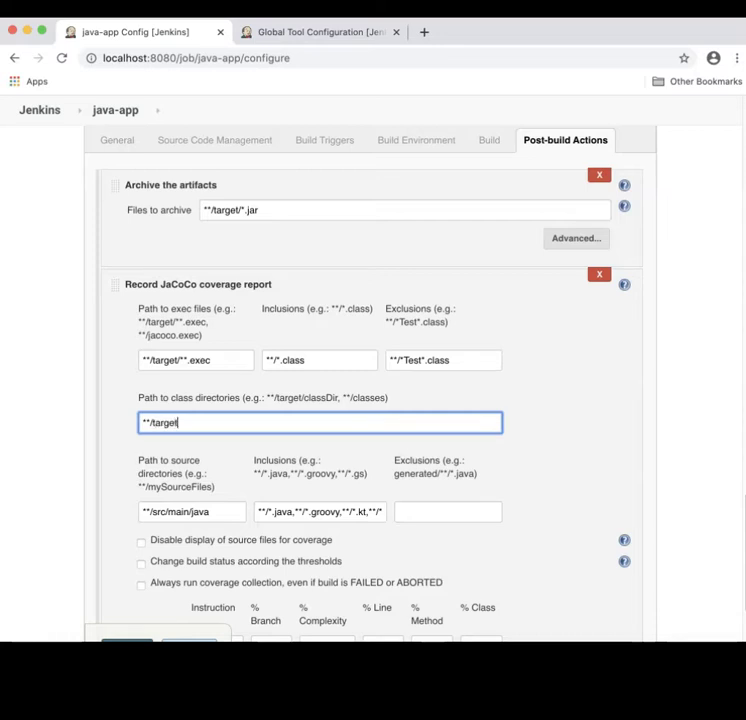
click(212, 512)
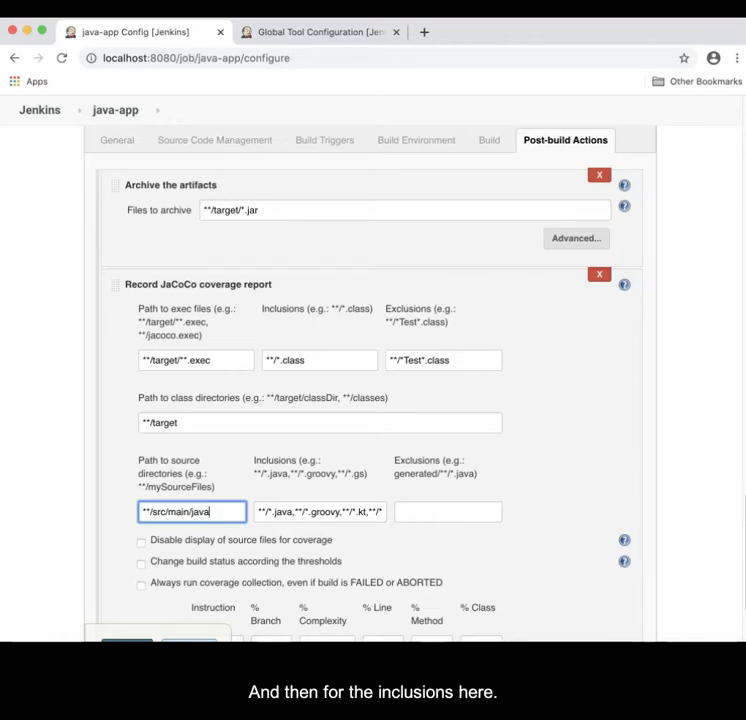
drag(293, 512, 377, 512)
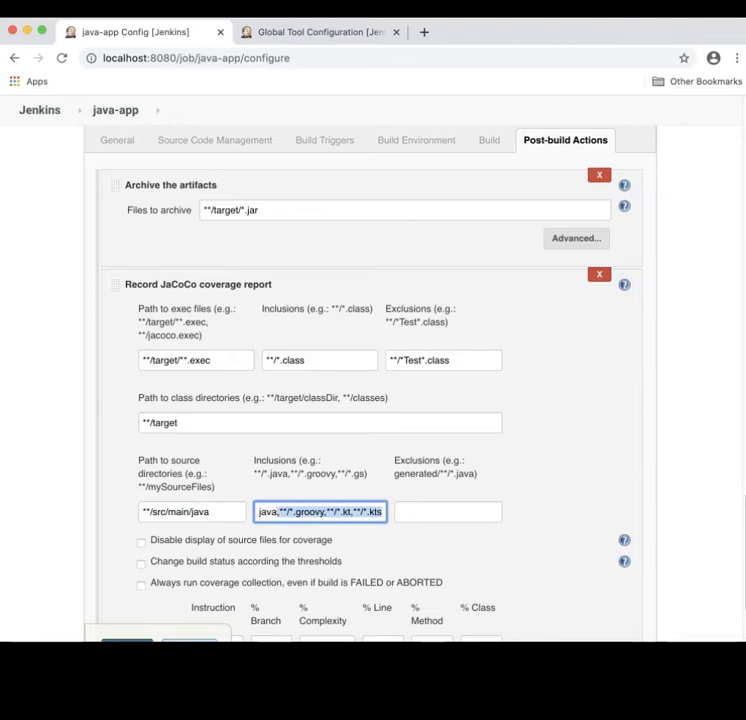
key(BackSpace)
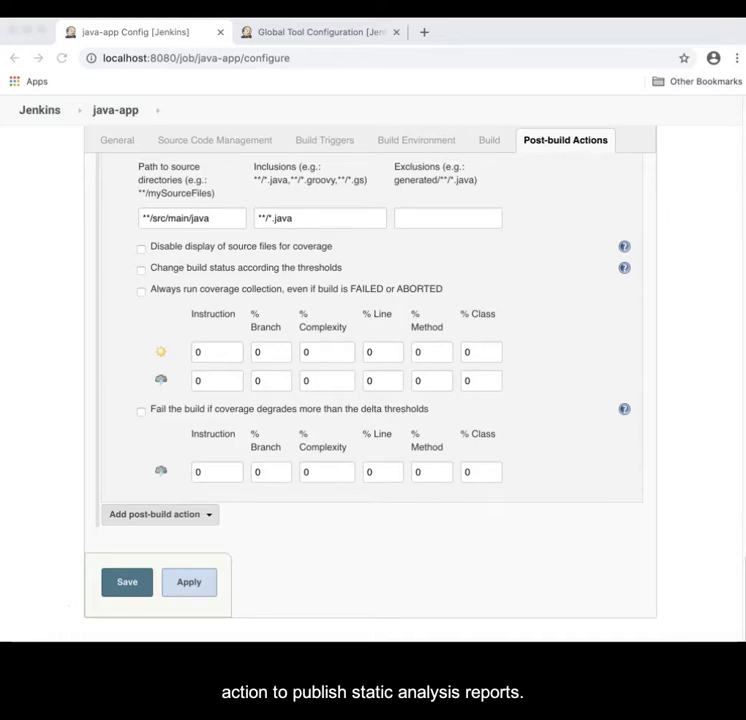
Add Record compiler warnings and static analysis results with tool SpotBugs and report encoding UTF-8
click(160, 515)
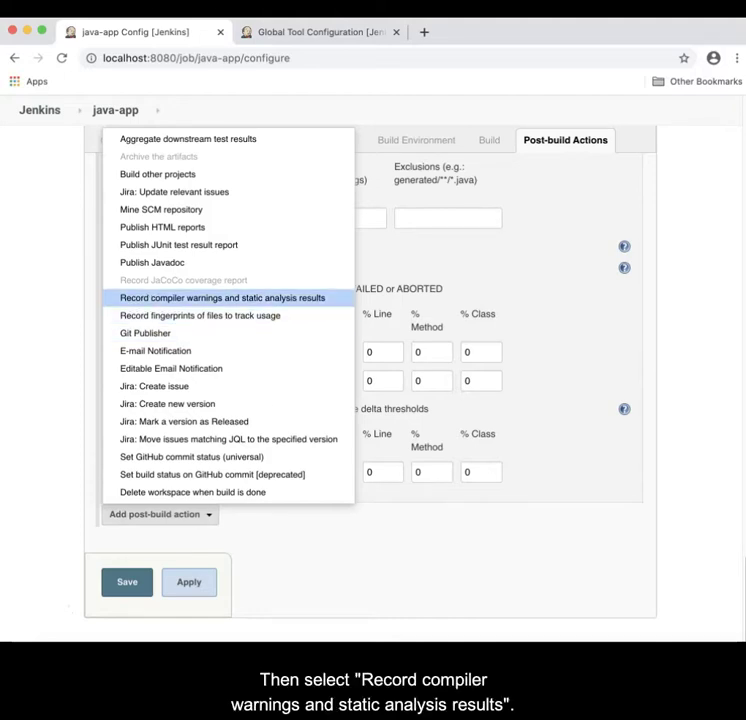
click(222, 298)
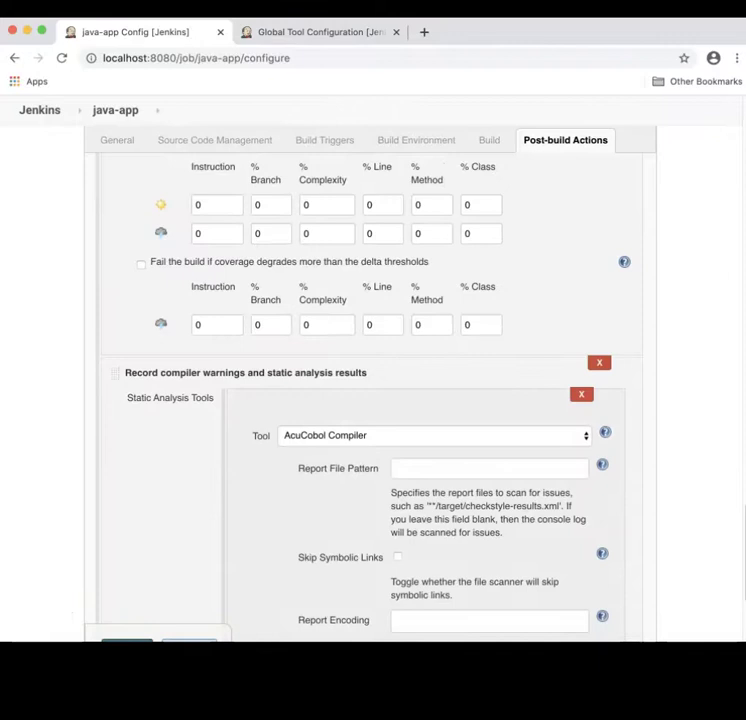
scroll(337, 213, down, 2)
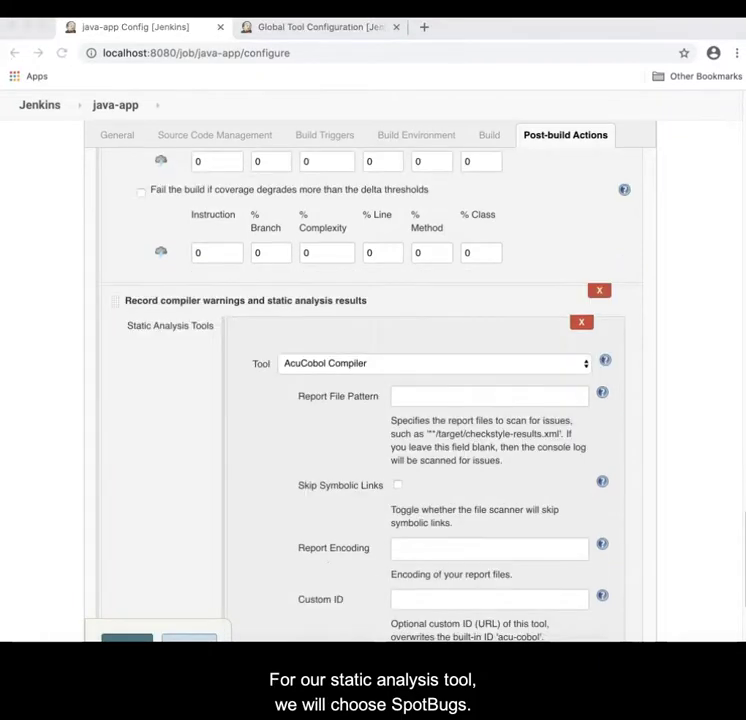
click(430, 363)
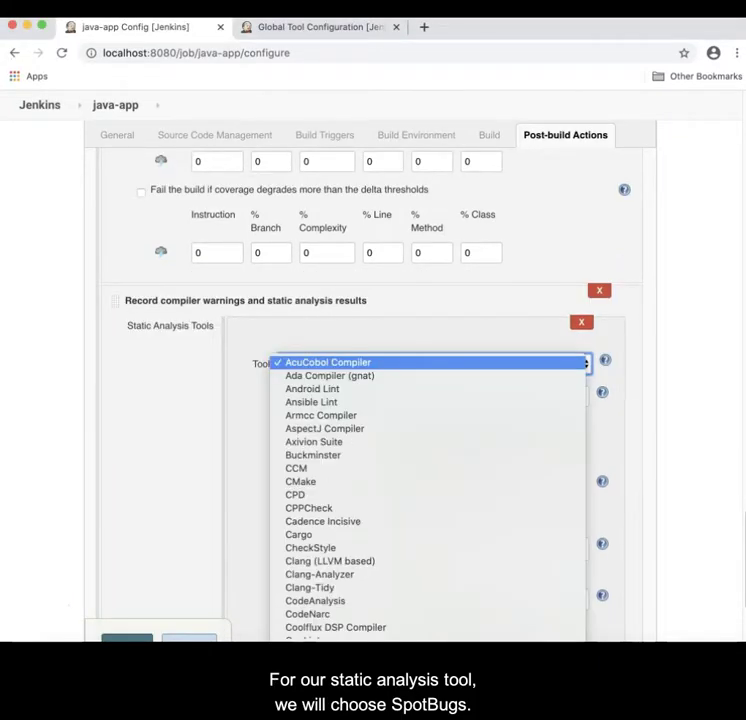
scroll(427, 630, down, 20)
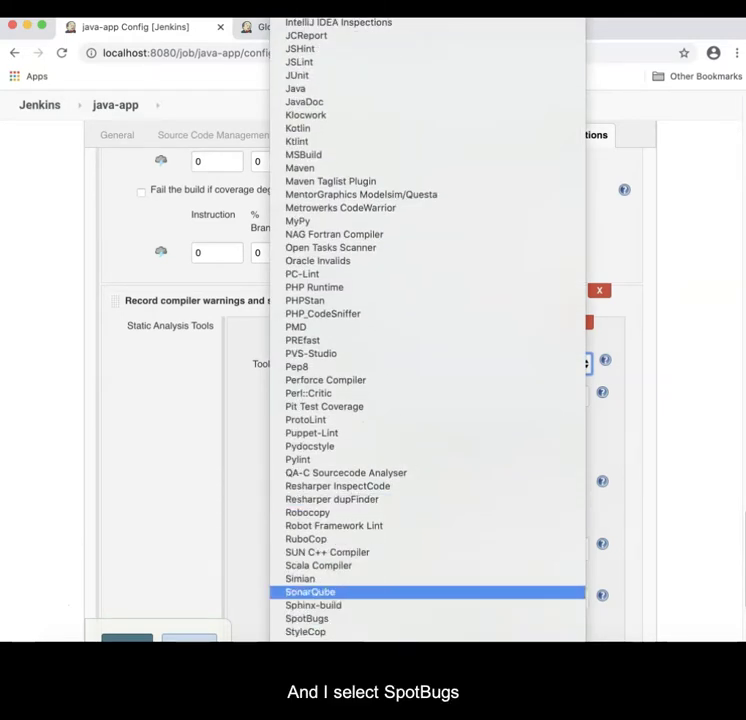
click(427, 619)
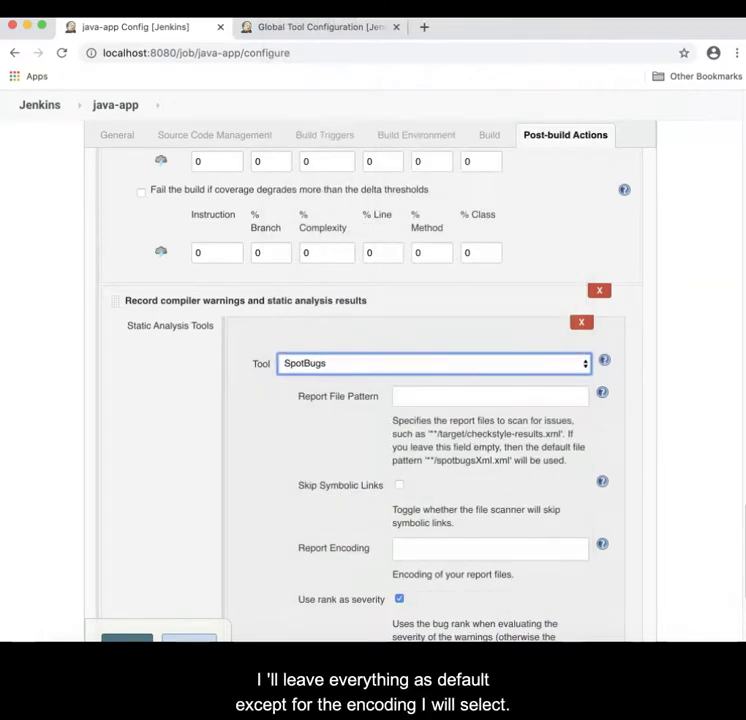
scroll(373, 400, down, 3)
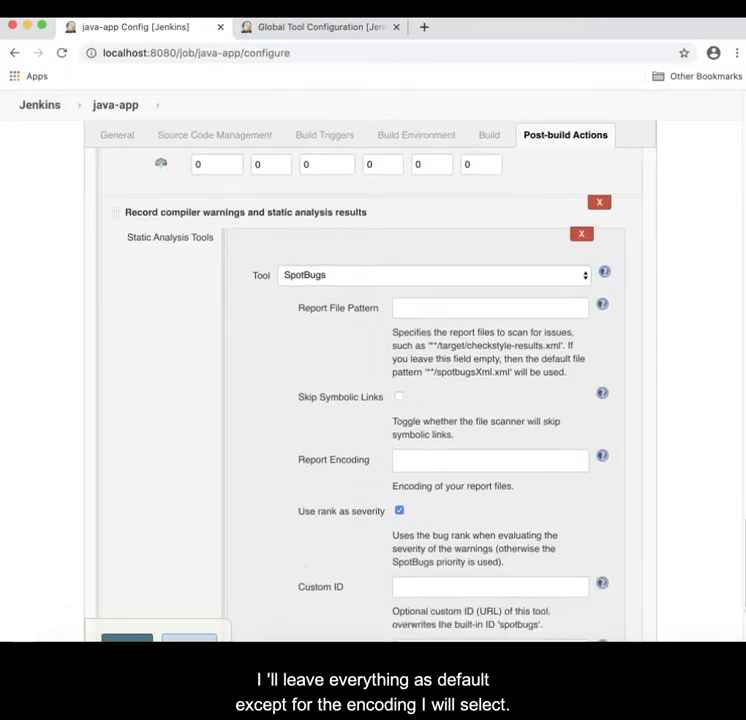
click(490, 401)
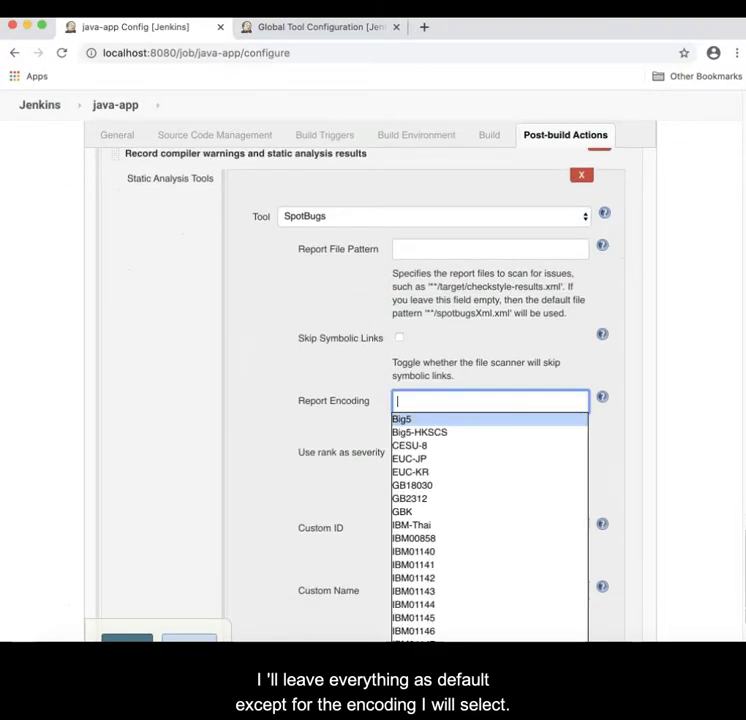
text(UTF)
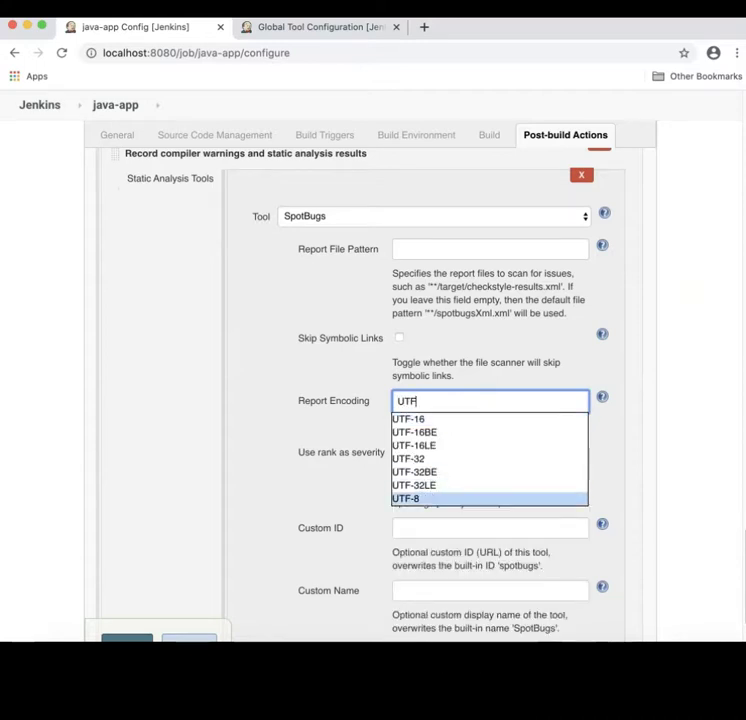
click(420, 498)
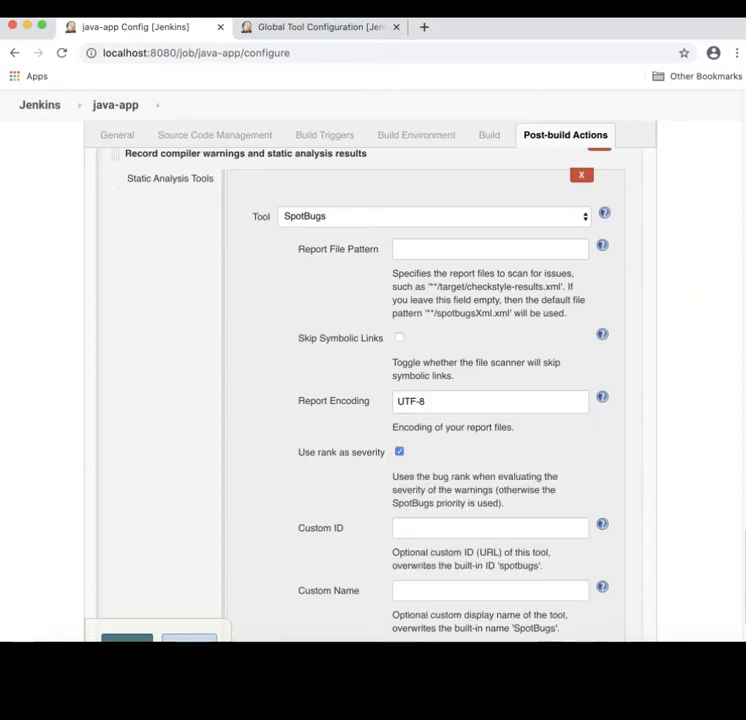
scroll(373, 380, down, 5)
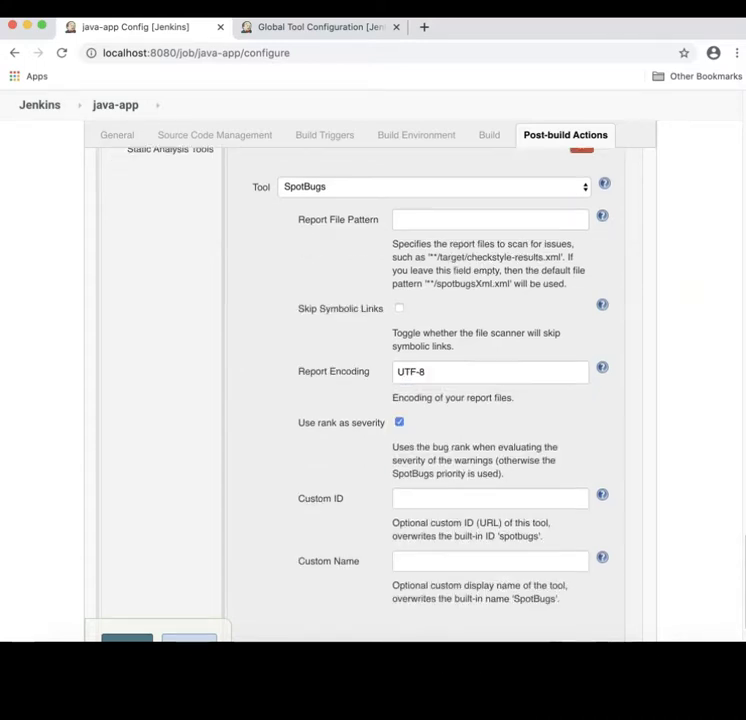
Add a second tool entry set to PMD with report encoding UTF-8, leaving other fields blank
click(253, 459)
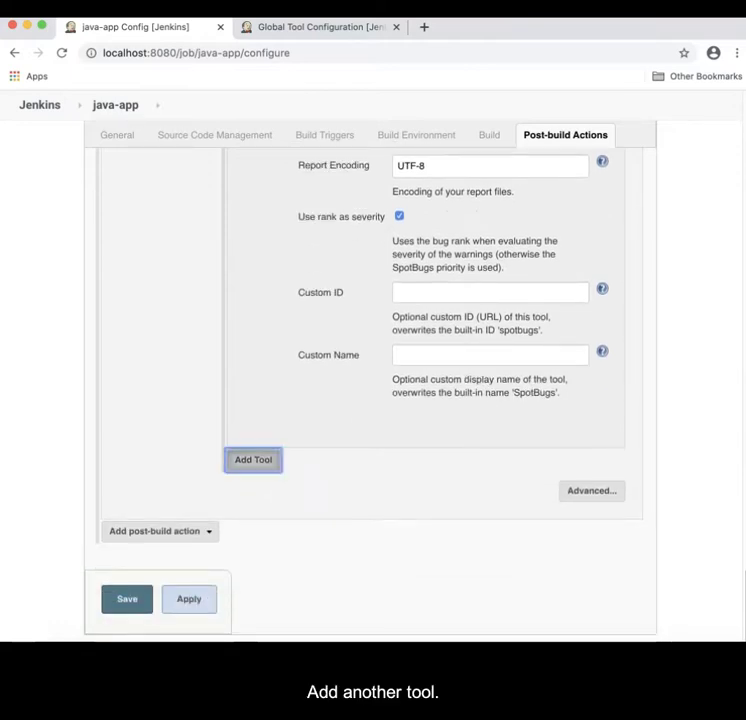
click(430, 497)
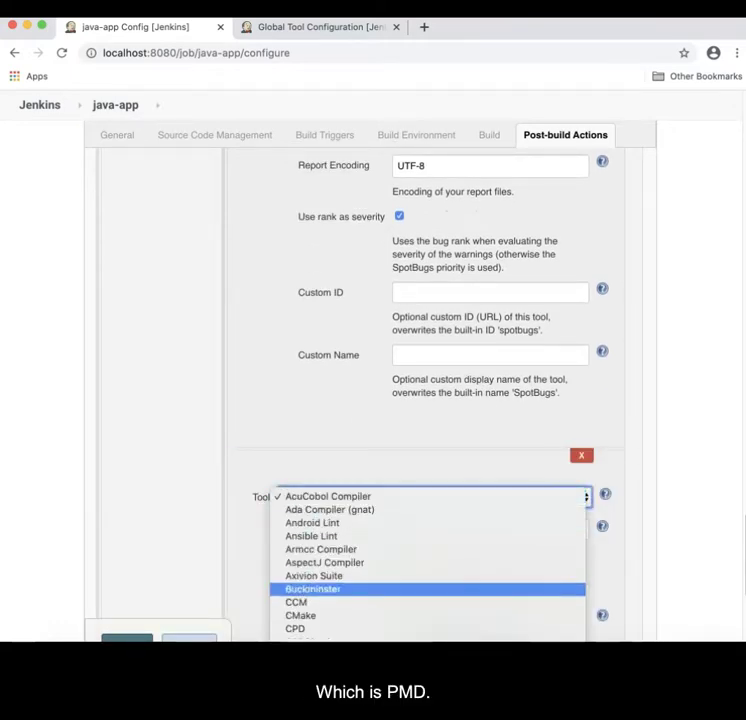
key(p)
key(Down)
key(Down)
key(Down)
key(Down)
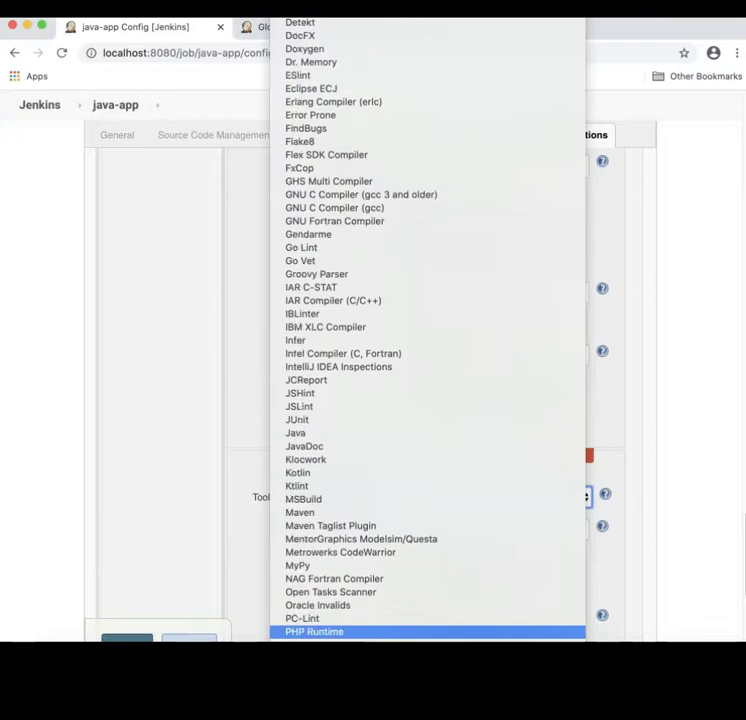
key(Return)
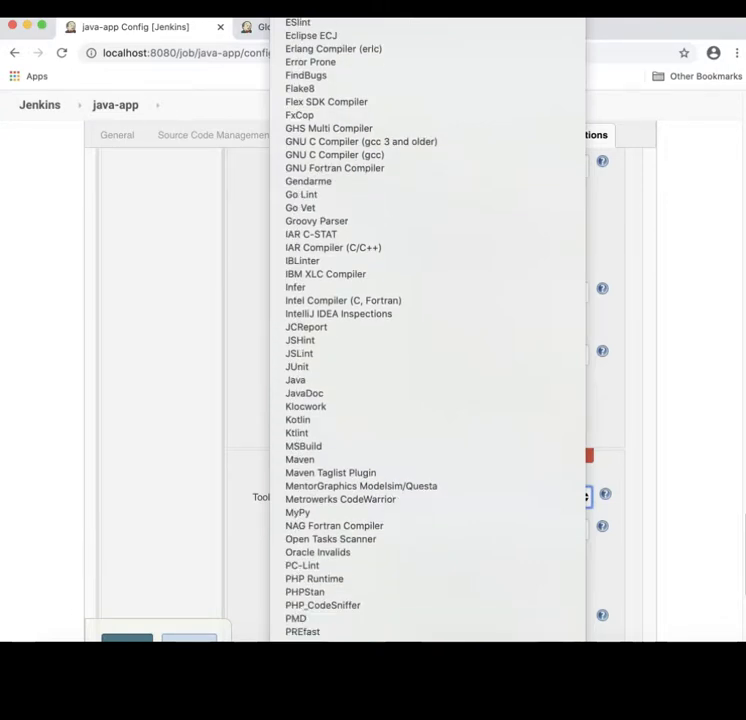
scroll(420, 400, down, 5)
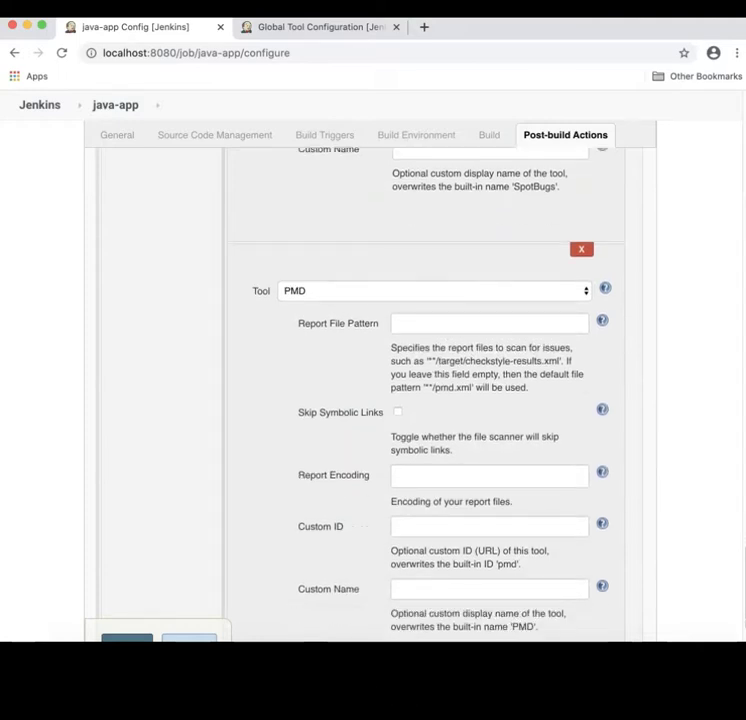
click(489, 476)
text(UTF-)
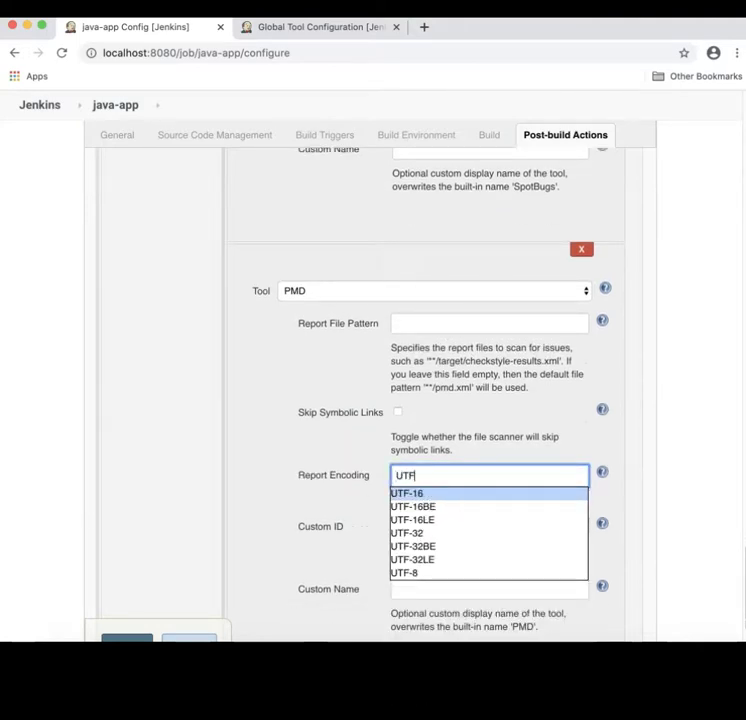
text(8)
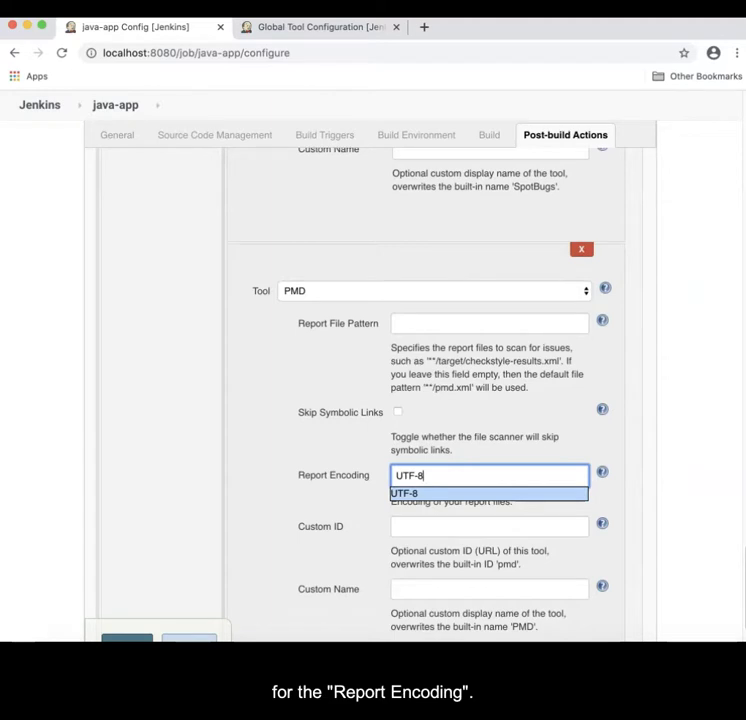
click(489, 494)
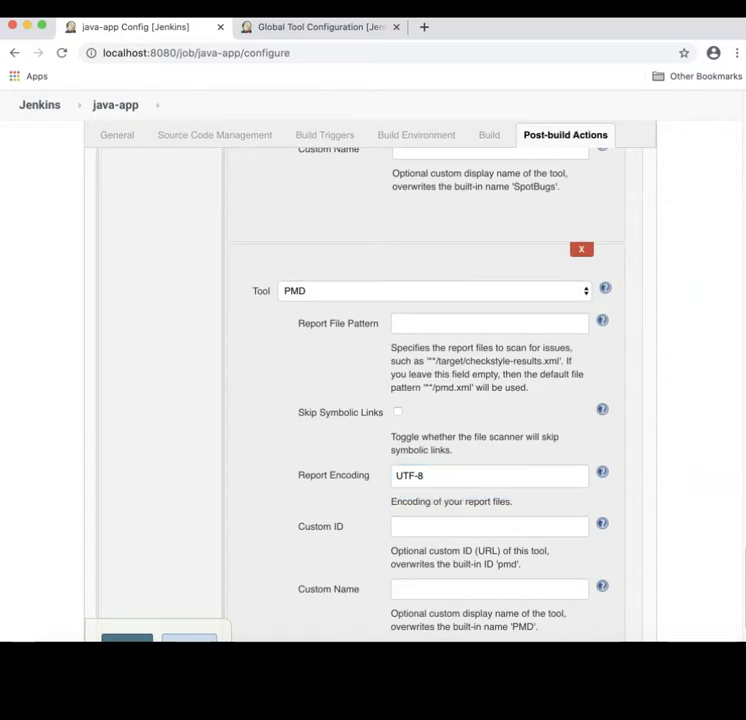
scroll(373, 400, down, 3)
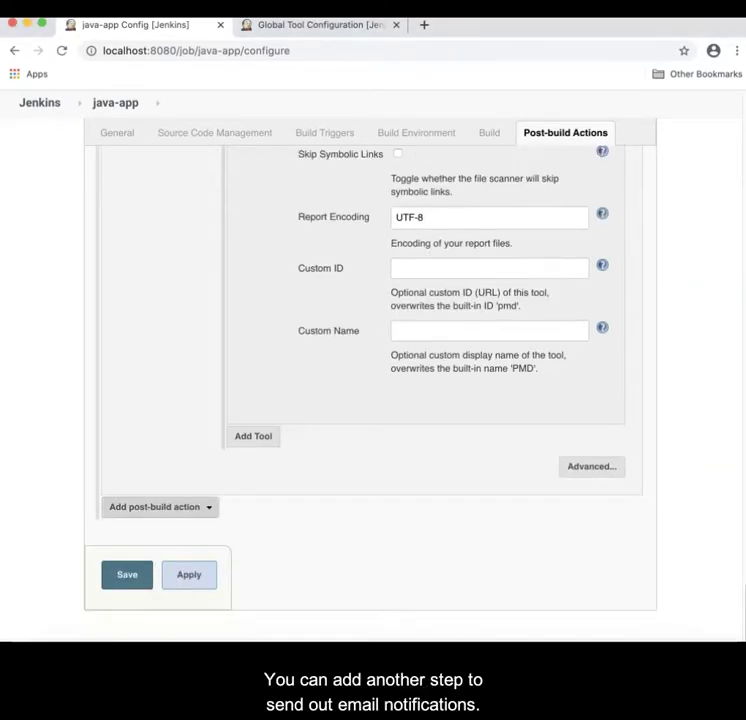
Add an E-mail Notification post-build action, remove it again, and save the java-app configuration
click(155, 507)
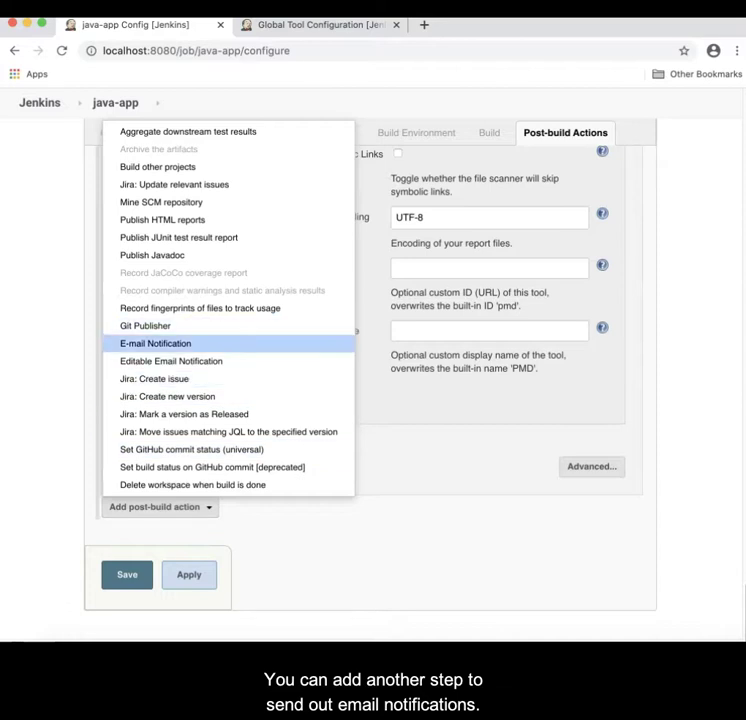
click(155, 343)
click(395, 479)
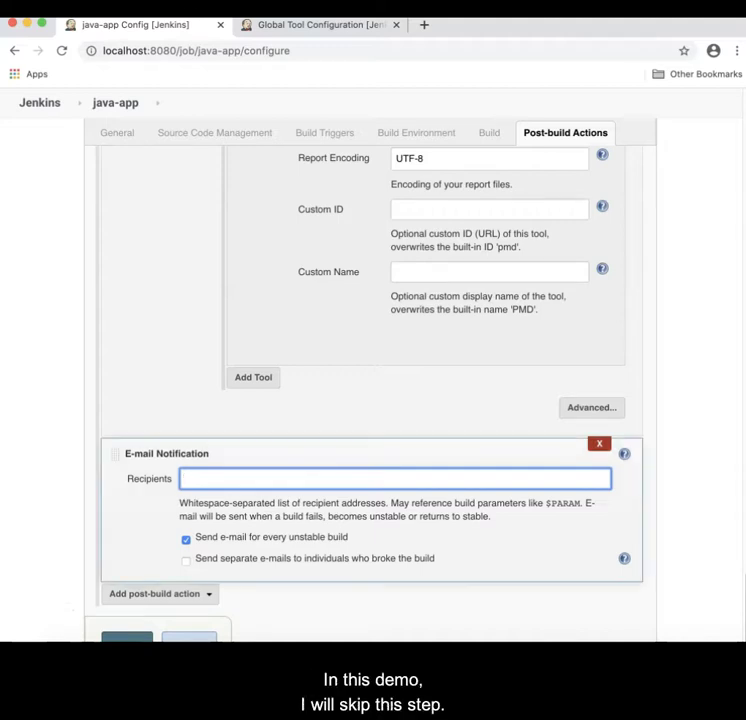
click(599, 443)
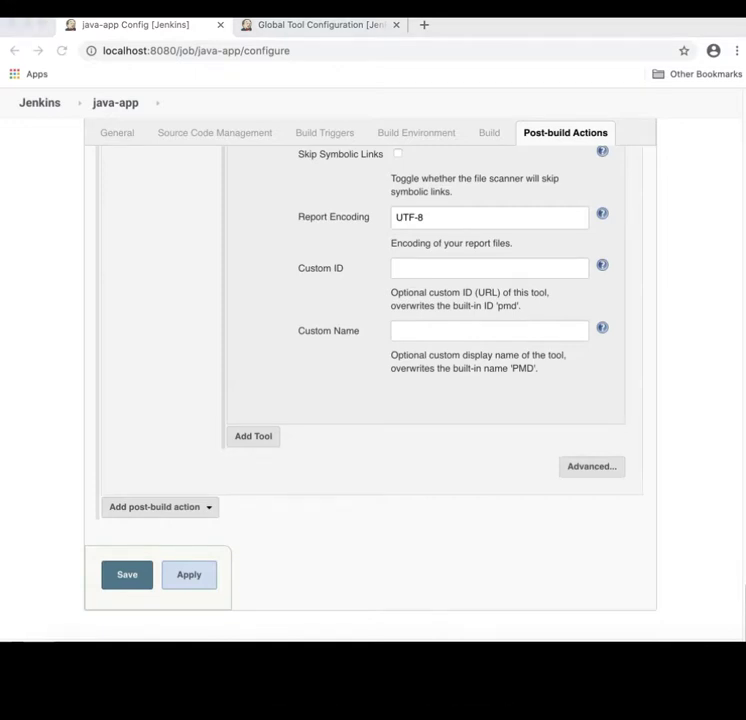
click(127, 574)
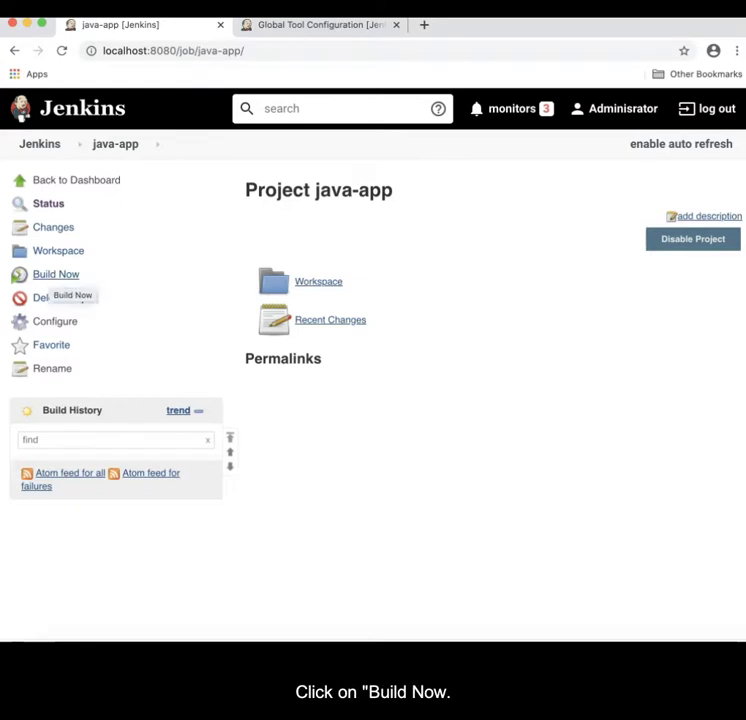
Build java-app now and open the resulting Build #1 page
click(56, 274)
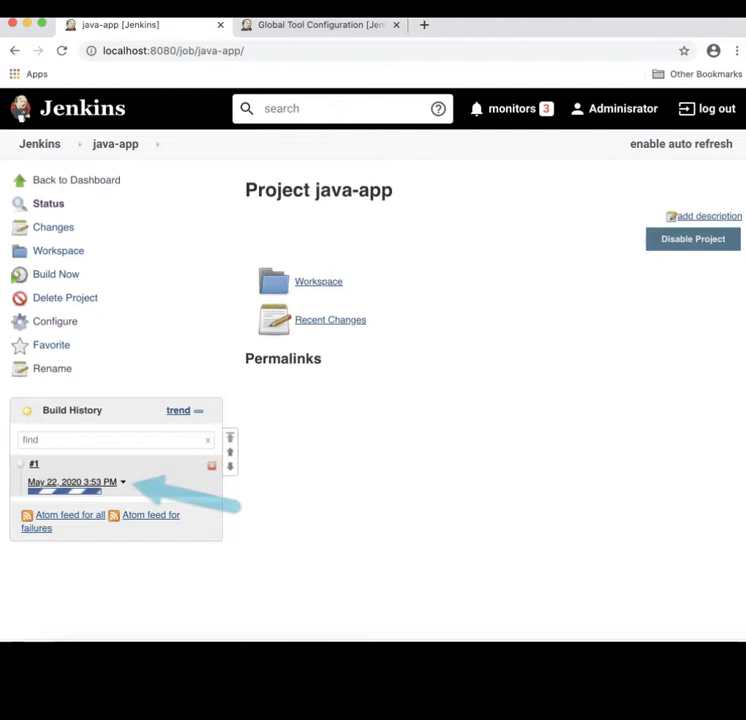
click(72, 482)
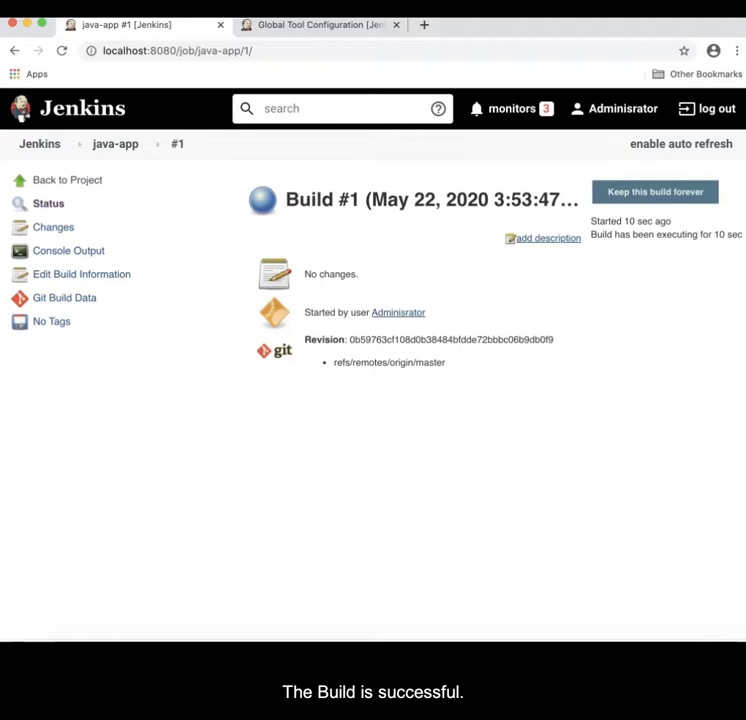
View Build #1's console output, select part of the log, and return to the build page
click(68, 250)
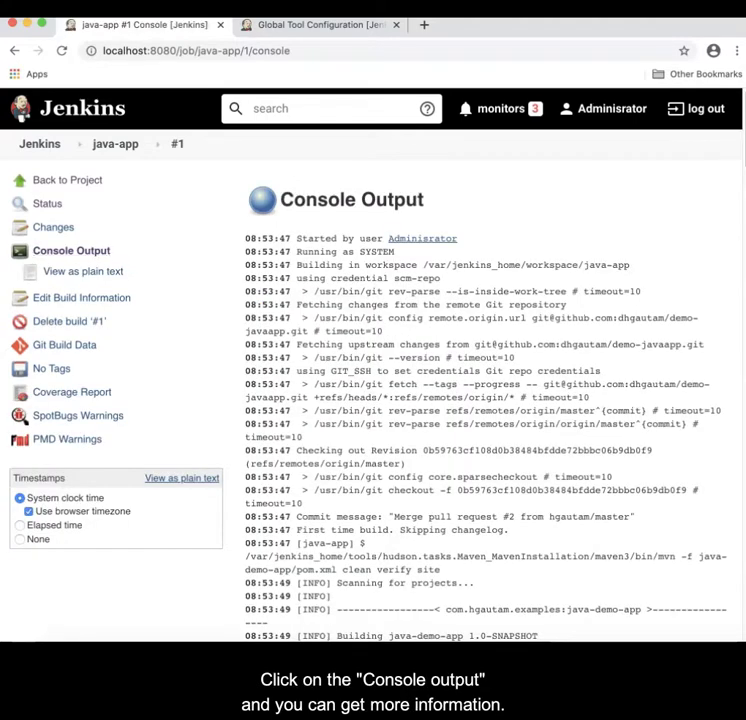
drag(245, 344, 400, 640)
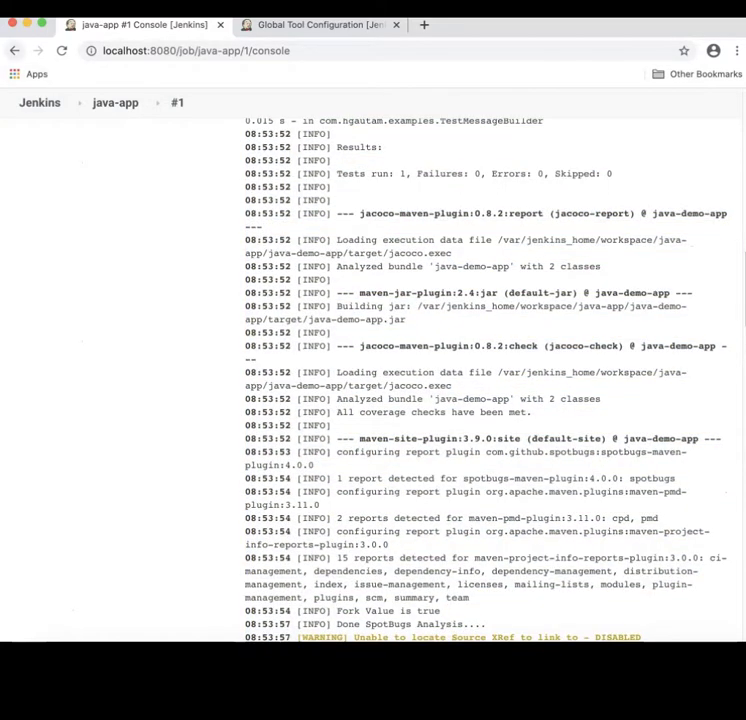
key(super+Left)
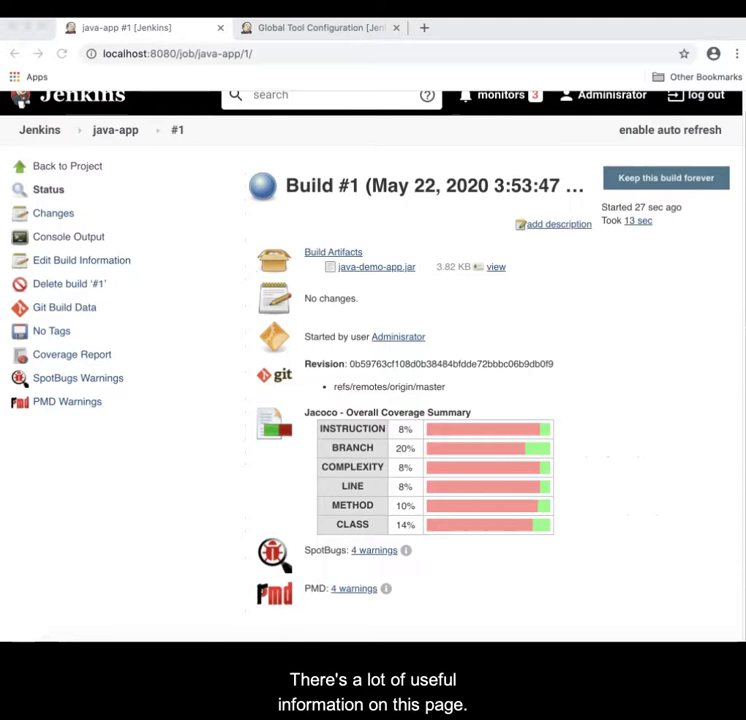